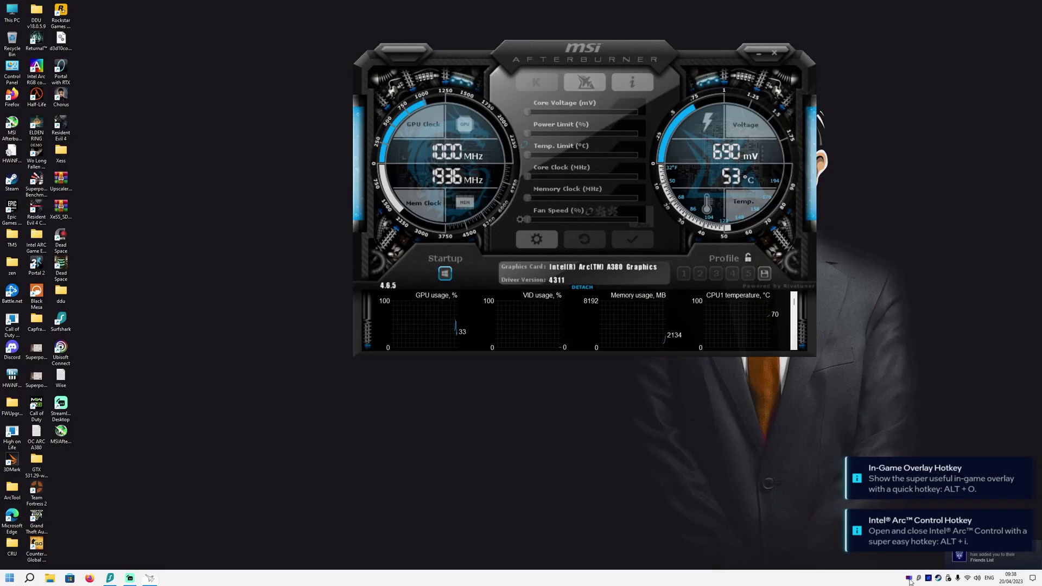
# Step: Start RivaTuner Statistics Server, launch Returnal from its desktop shortcut, and move Afterburner aside
pyautogui.click(909, 578)
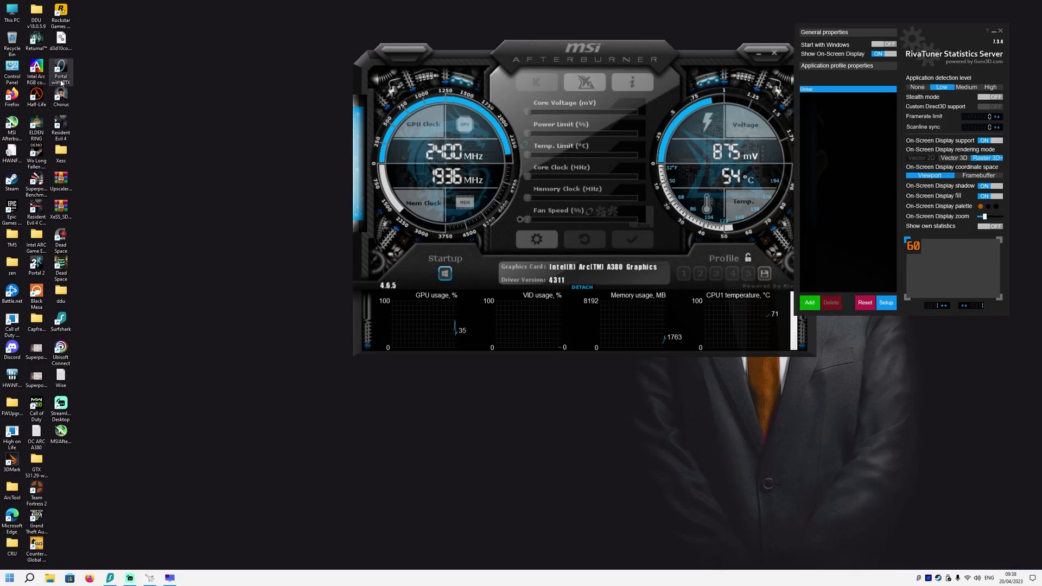
pyautogui.doubleClick(36, 39)
pyautogui.moveTo(563, 47); pyautogui.dragTo(485, 60)
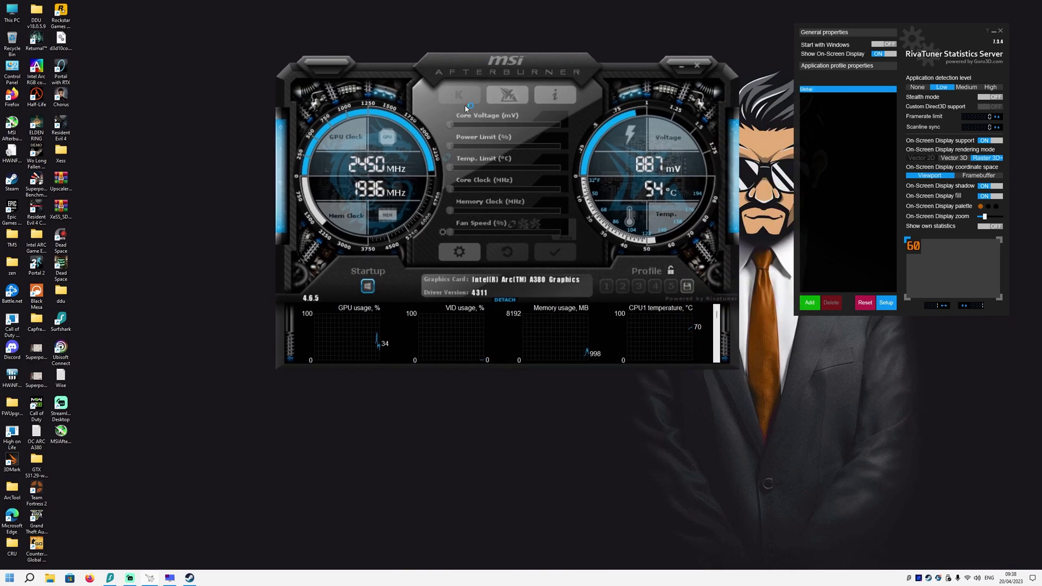
# Step: Open Afterburner's properties, browse the settings pages, and switch to the Monitoring tab
pyautogui.click(458, 251)
pyautogui.click(341, 76)
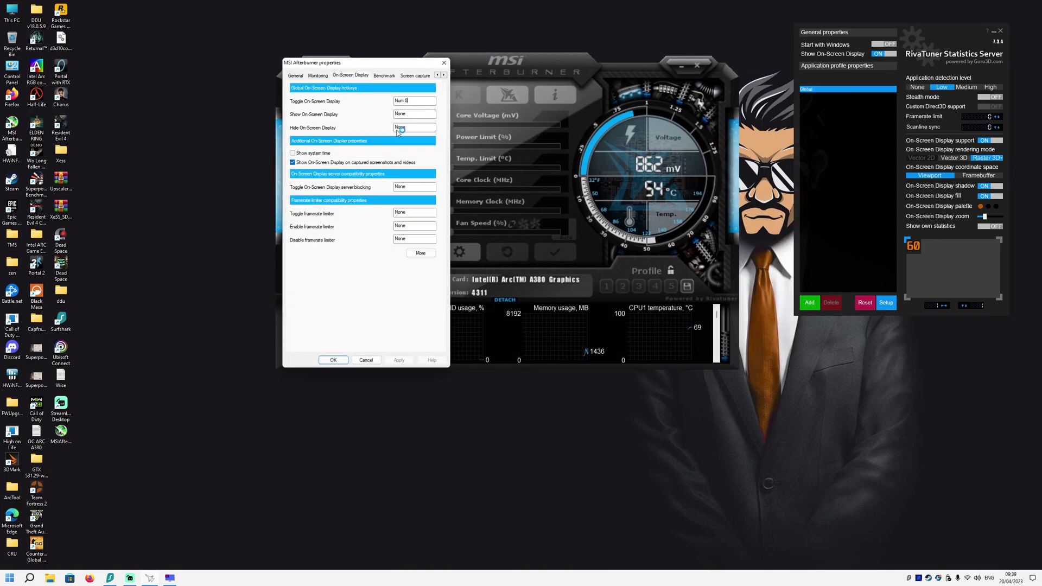
pyautogui.click(384, 75)
pyautogui.click(415, 75)
pyautogui.click(338, 76)
pyautogui.click(325, 76)
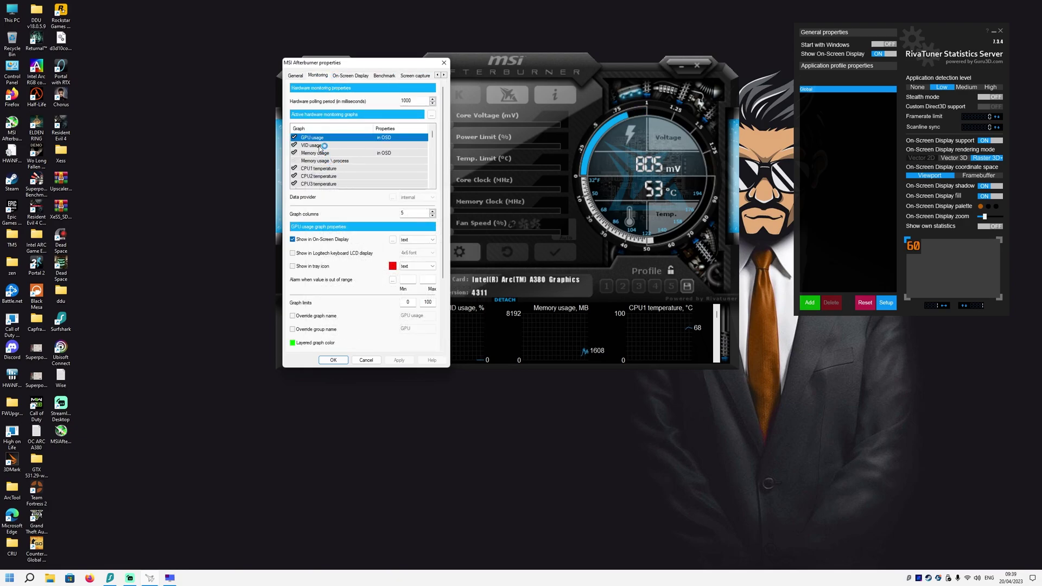
# Step: Scroll the monitoring graph list down and select the Frametime graph to show its properties
pyautogui.scroll(-5, 337, 181)
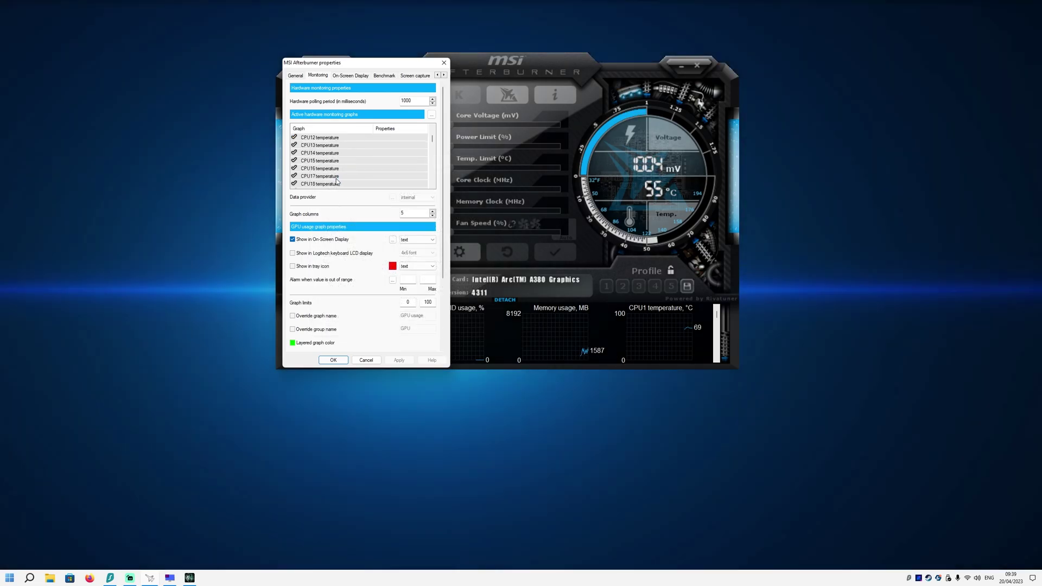
pyautogui.scroll(-8, 337, 181)
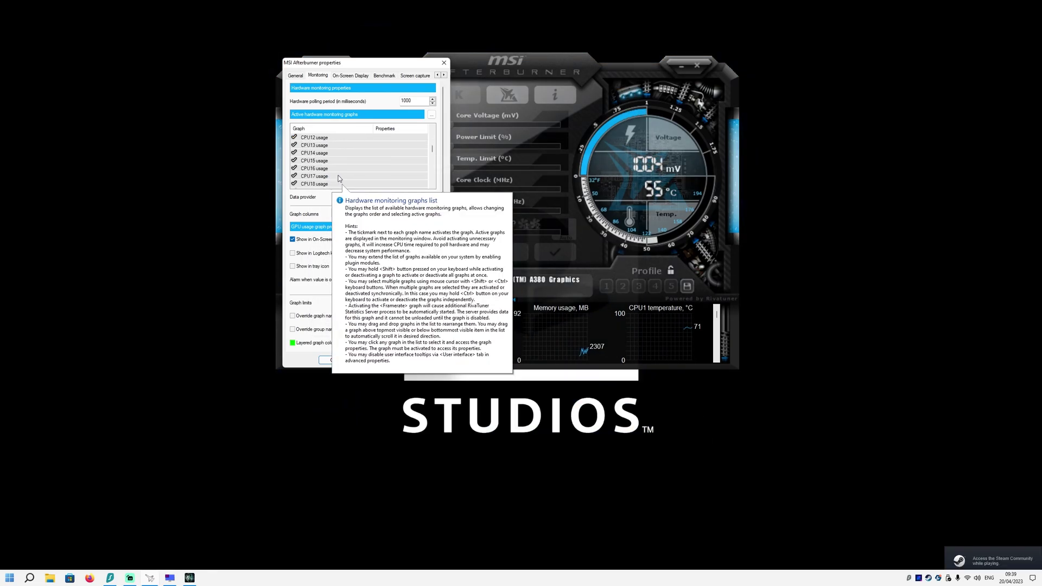
pyautogui.scroll(-12, 339, 178)
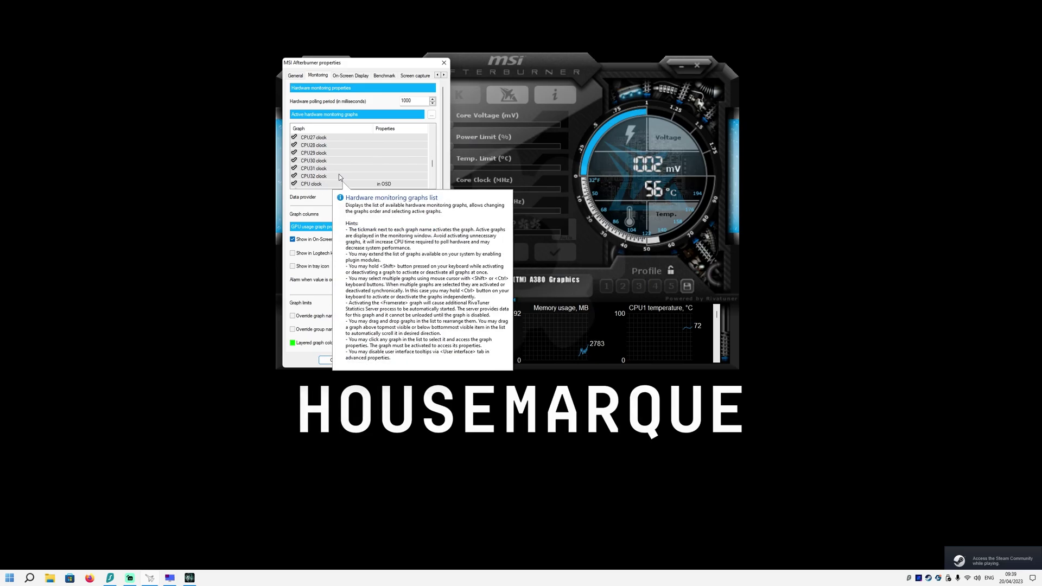
pyautogui.scroll(-12, 339, 173)
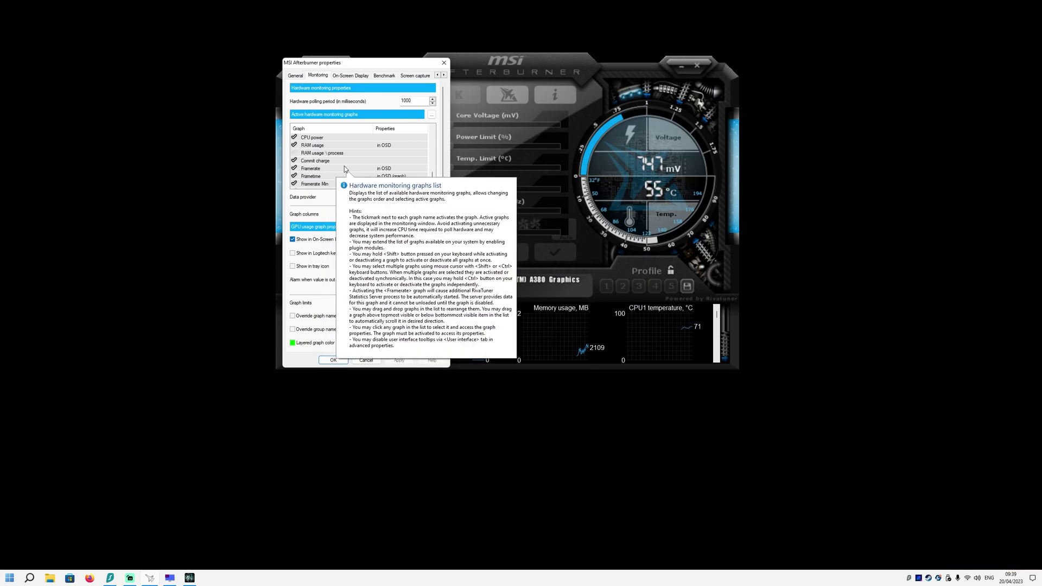
pyautogui.scroll(-1, 334, 180)
pyautogui.scroll(-1, 336, 180)
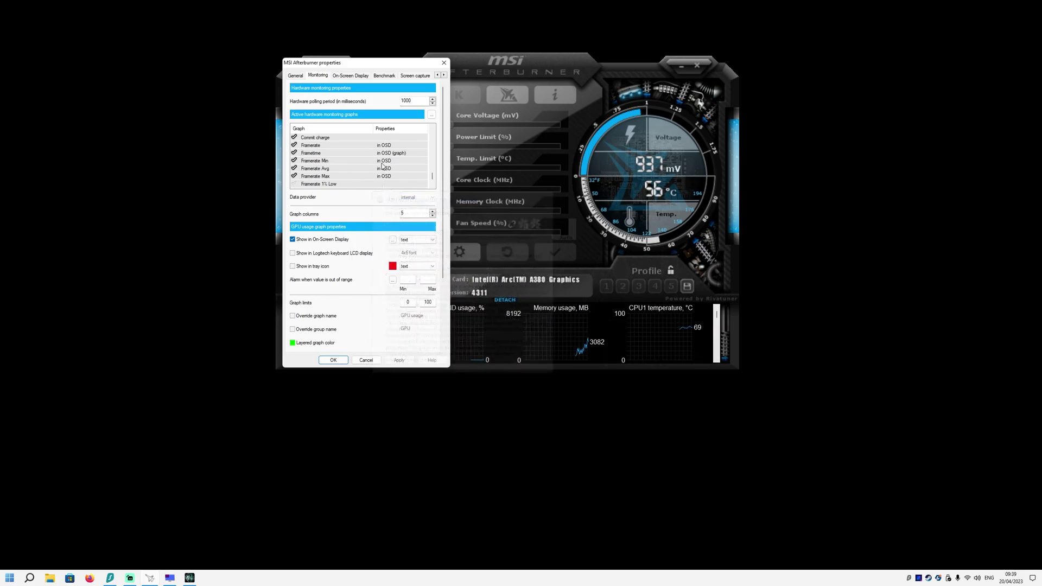
pyautogui.click(382, 154)
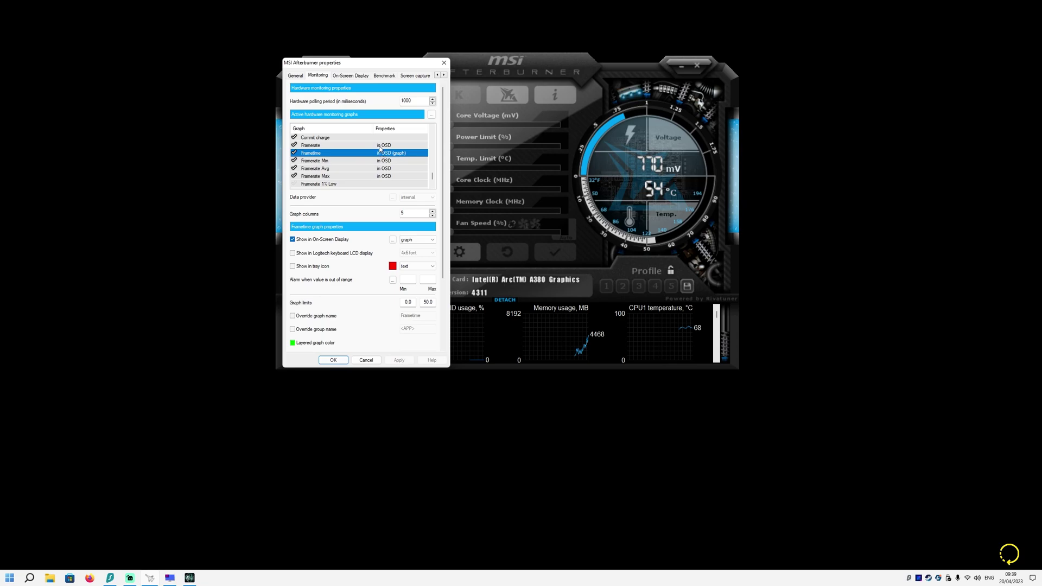
# Step: Remove Framerate Max from the OSD, enable Framerate 0.1% Low instead, and apply
pyautogui.click(377, 177)
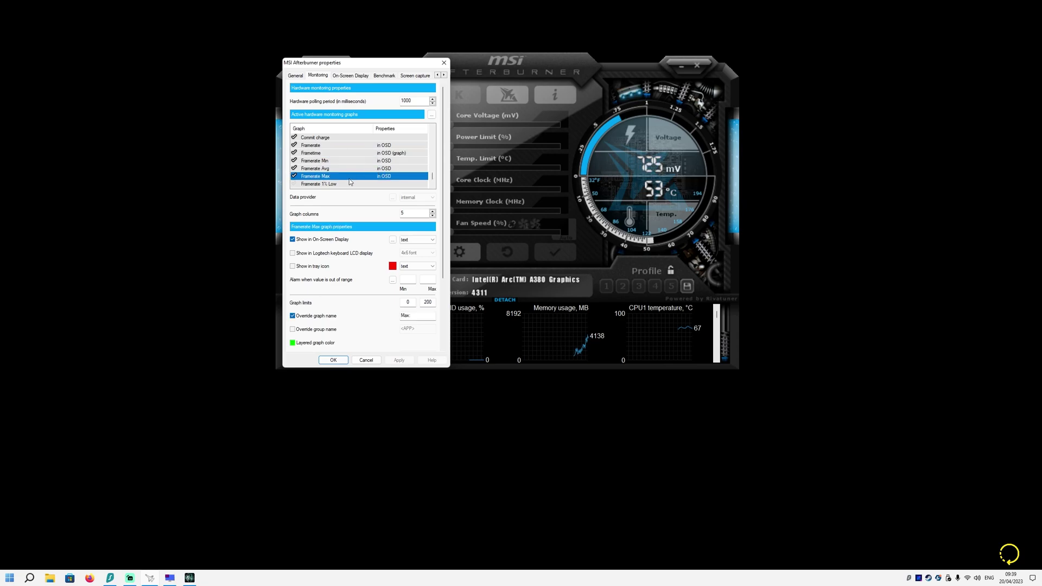
pyautogui.click(294, 177)
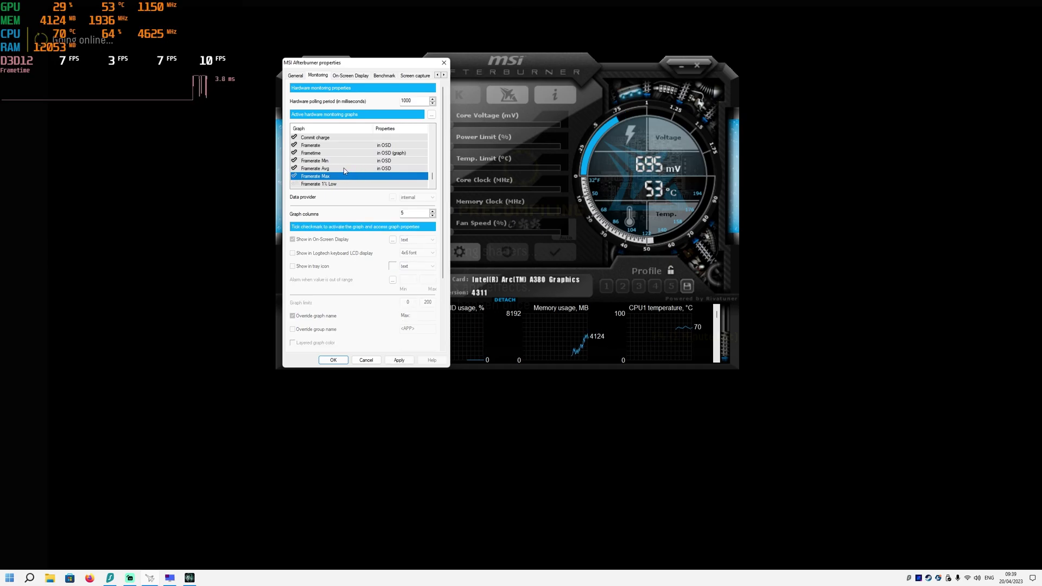
pyautogui.scroll(-1, 343, 170)
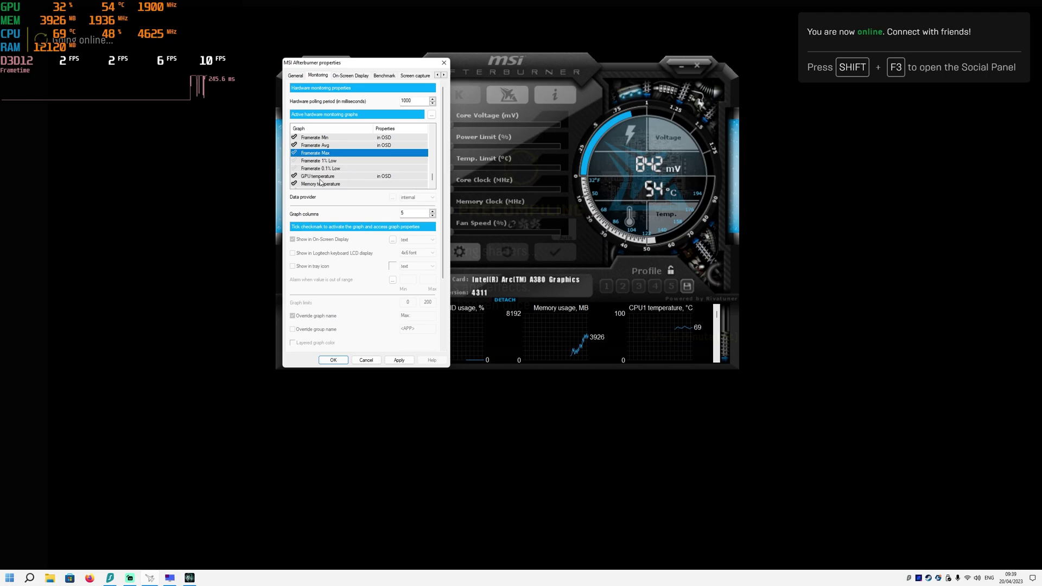
pyautogui.click(307, 169)
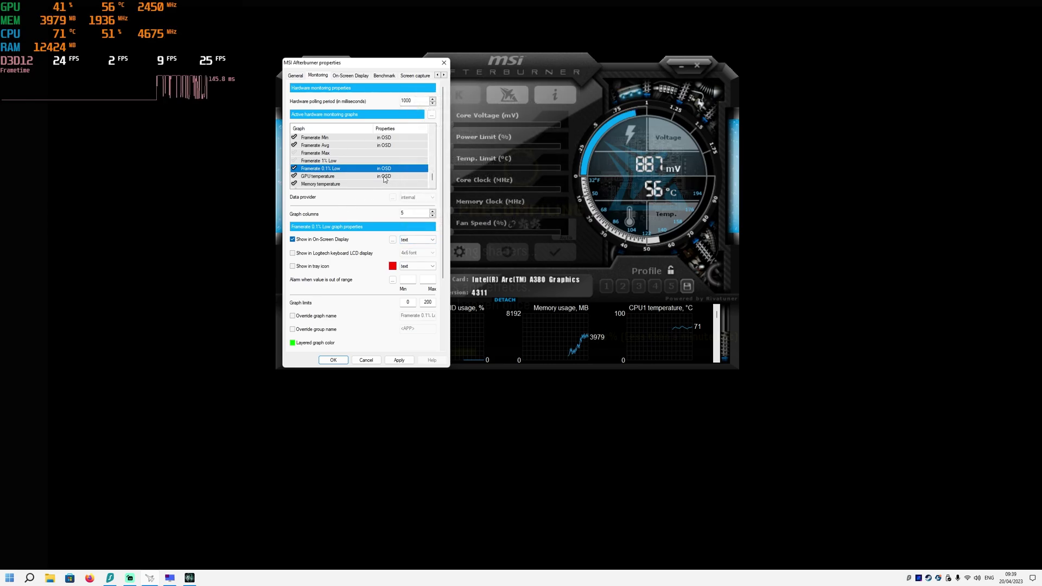
pyautogui.scroll(-1, 327, 175)
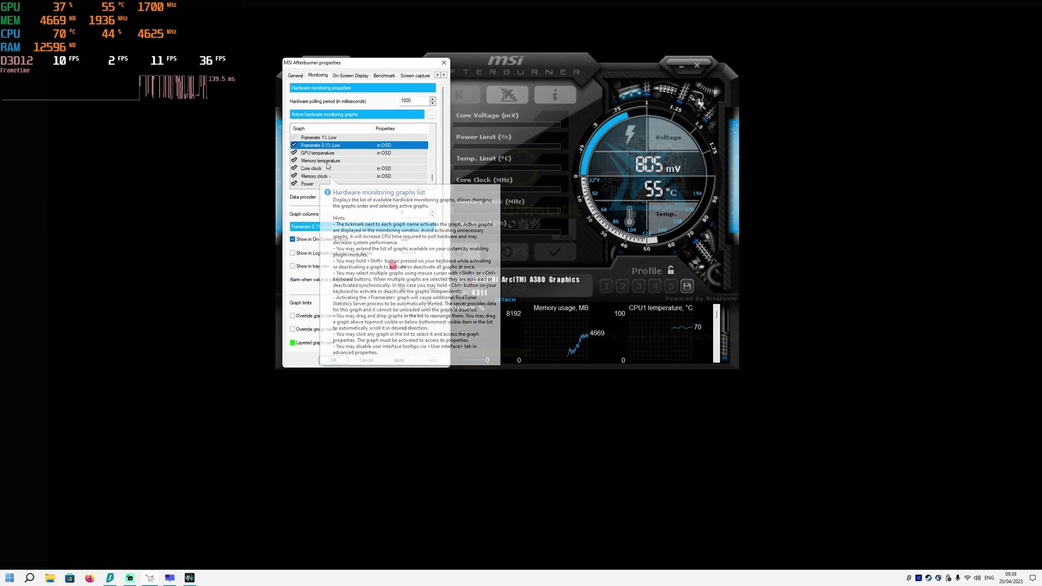
pyautogui.scroll(-1, 328, 158)
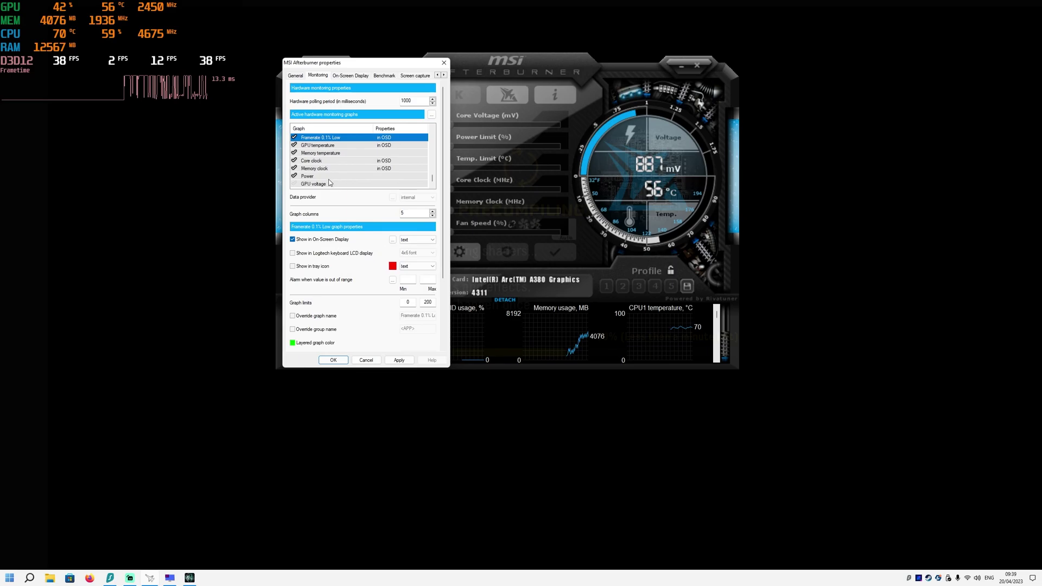
pyautogui.click(392, 361)
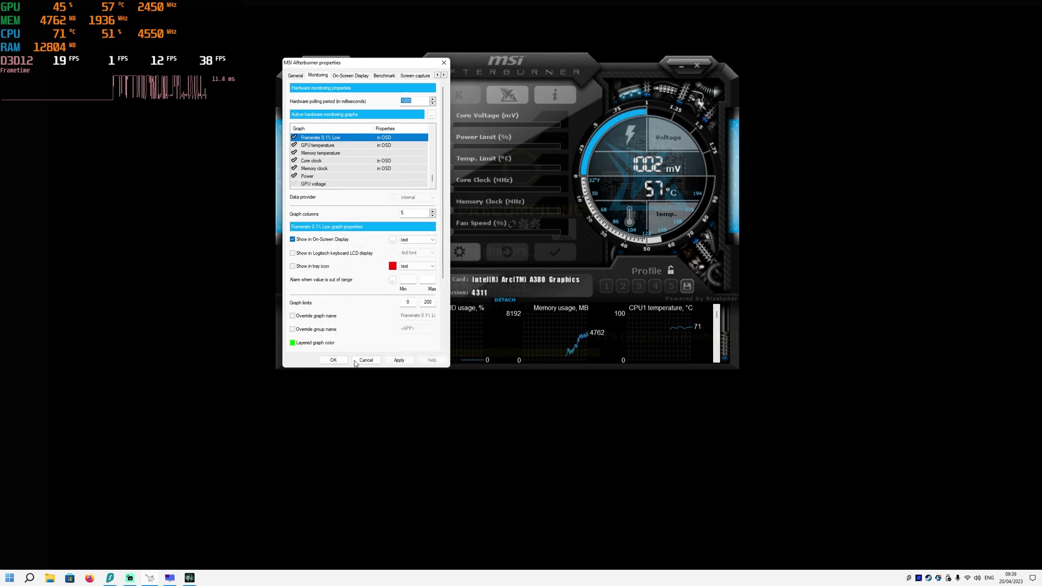
# Step: Close the Afterburner properties dialog with Cancel
pyautogui.click(366, 360)
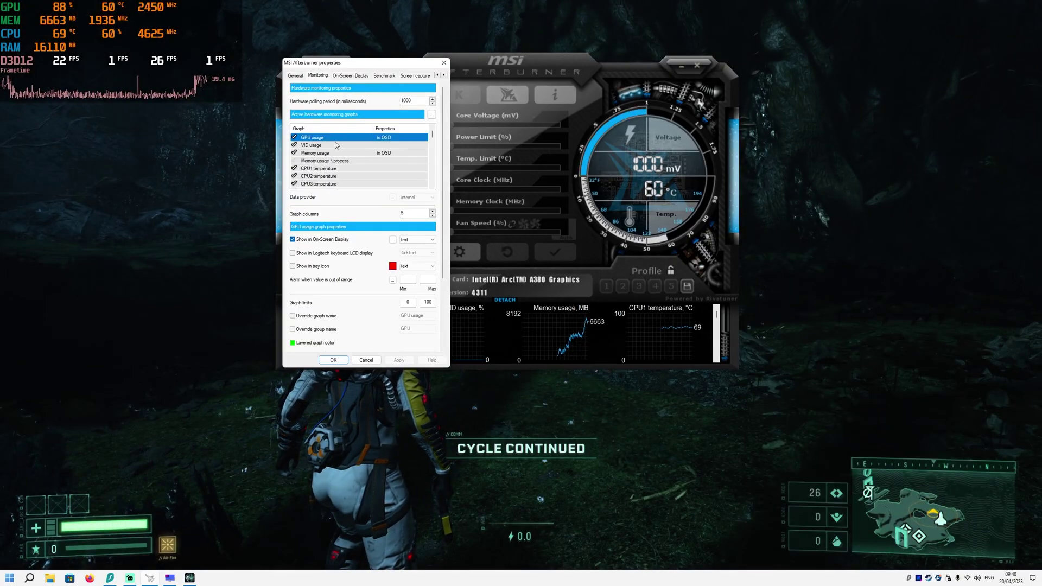
# Step: Find the GPU usage graph and set its override graph name to 'Usage'
pyautogui.scroll(-10, 336, 146)
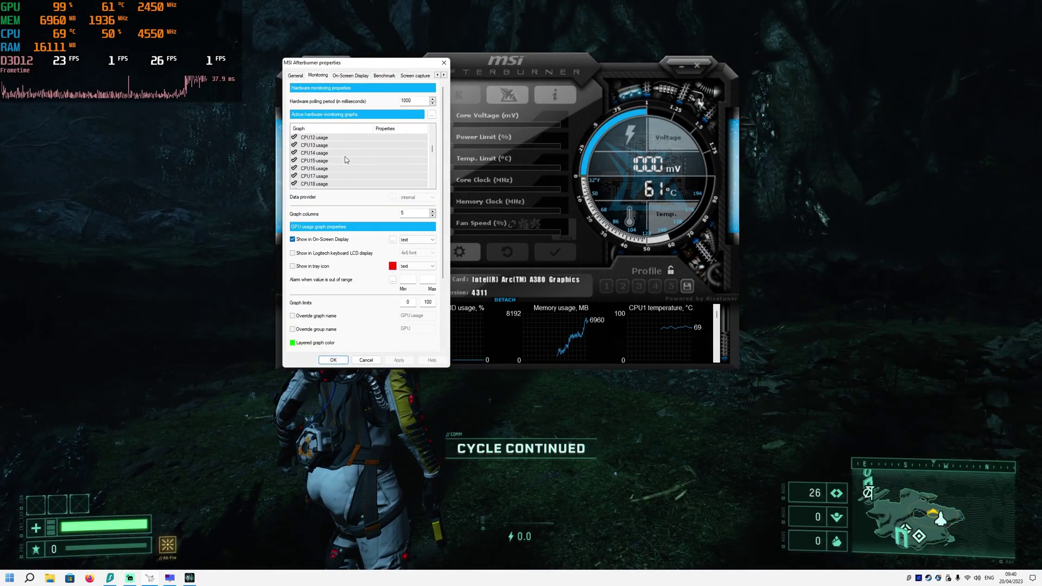
pyautogui.scroll(8, 343, 160)
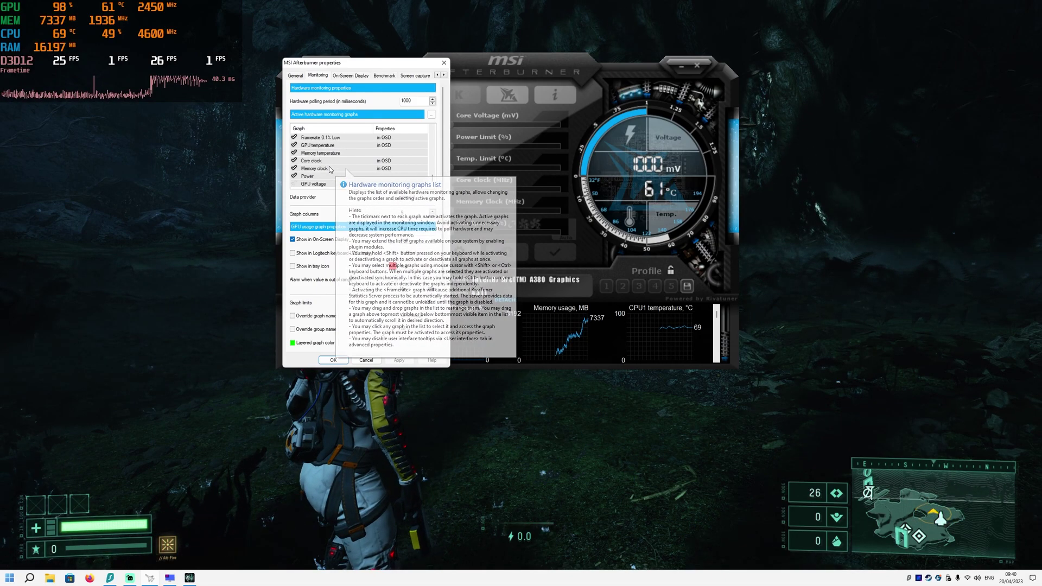
pyautogui.scroll(3, 339, 169)
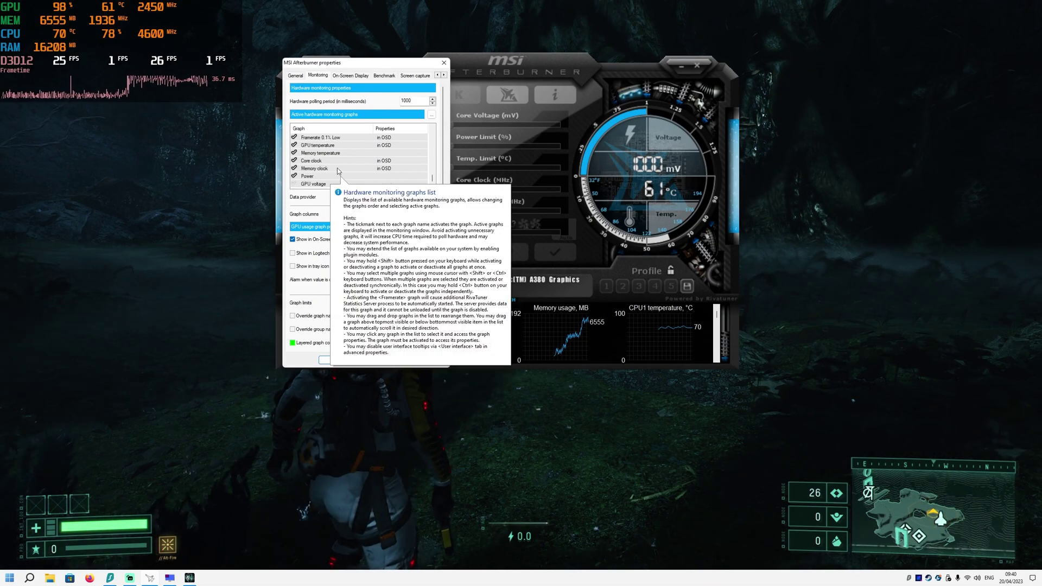
pyautogui.scroll(-3, 335, 173)
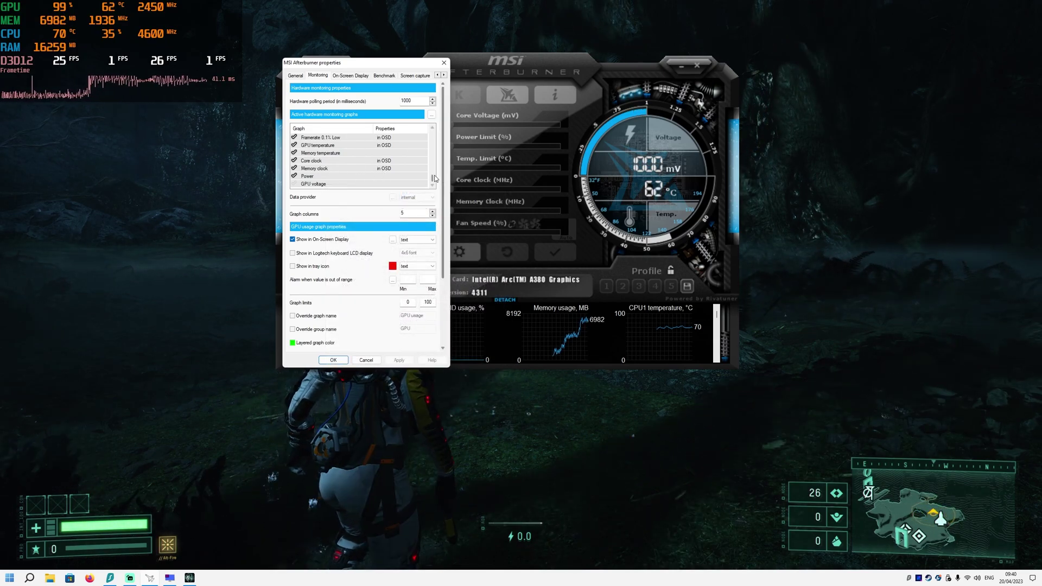
pyautogui.scroll(10, 356, 157)
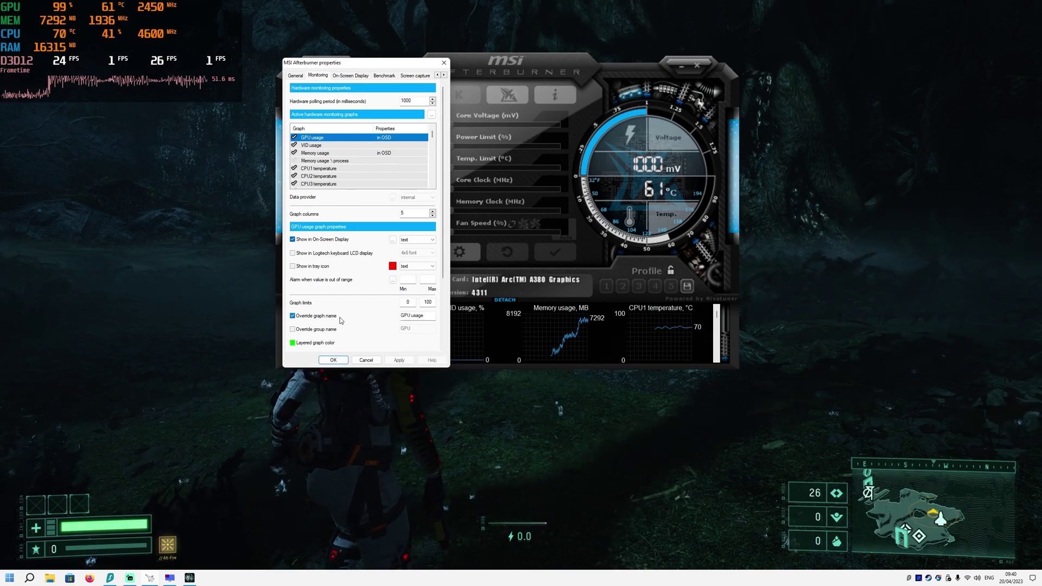
pyautogui.moveTo(410, 316); pyautogui.dragTo(381, 321)
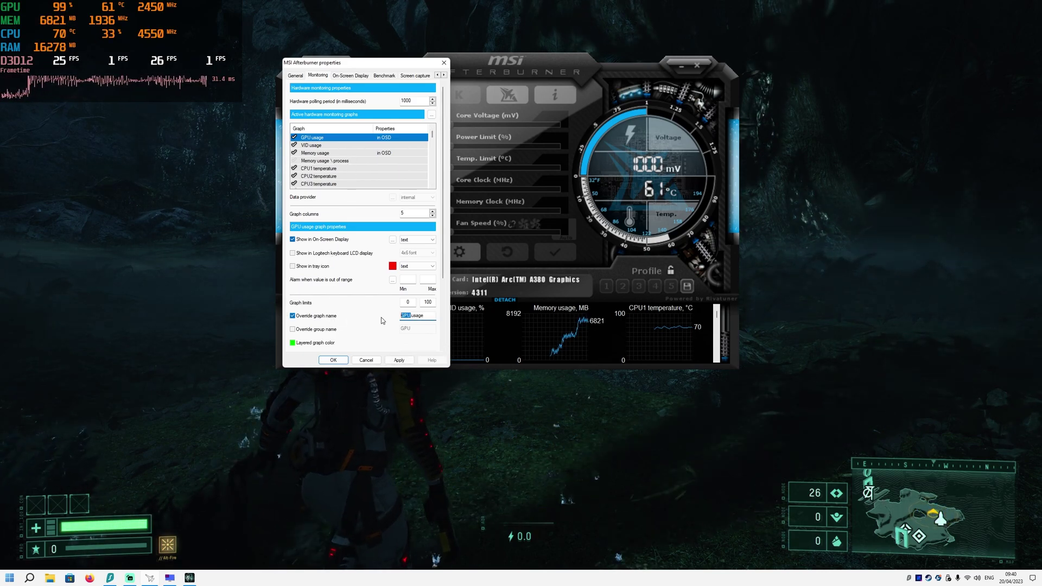
pyautogui.press('BackSpace')
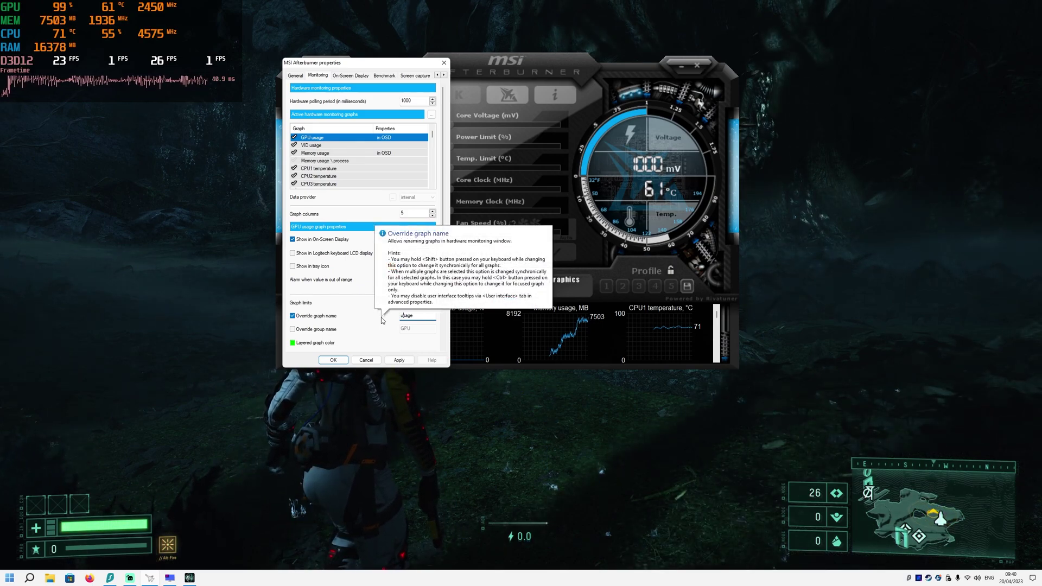
pyautogui.press('BackSpace')
pyautogui.write('U')
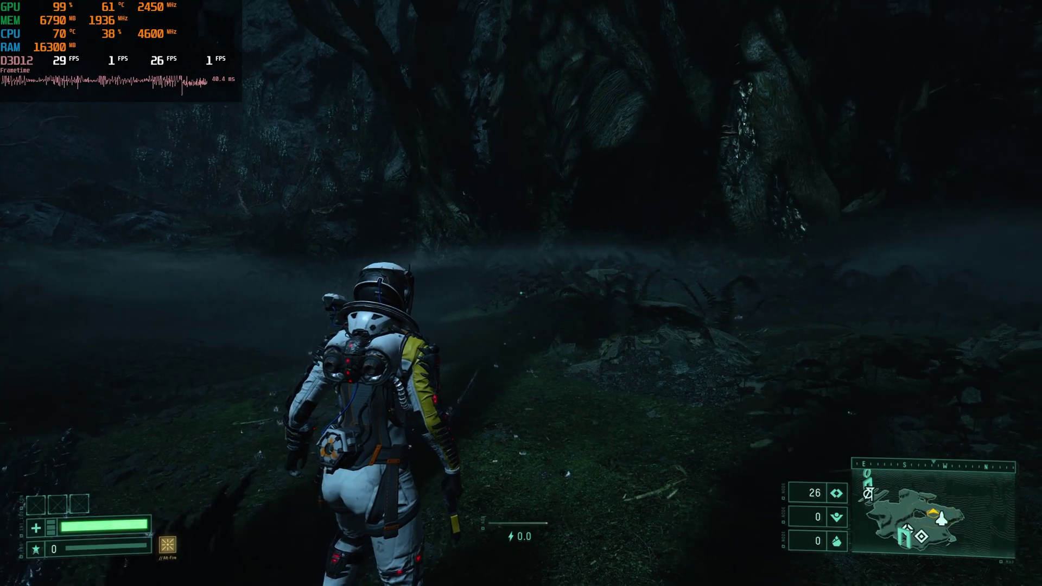
# Step: Run through the forest toward the glowing structure and fire at the orb
pyautogui.press('w')
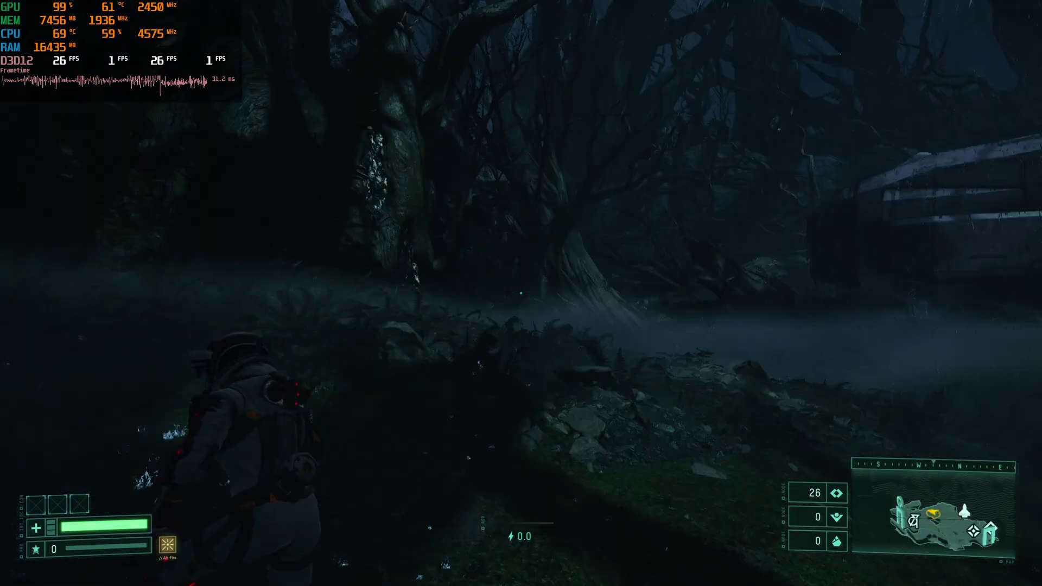
pyautogui.press('w')
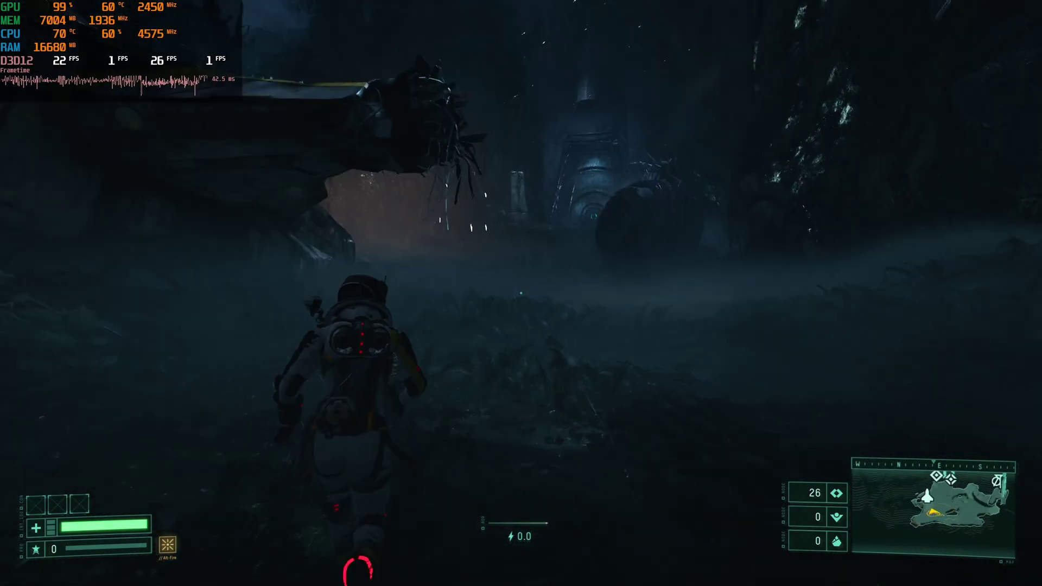
pyautogui.press('w')
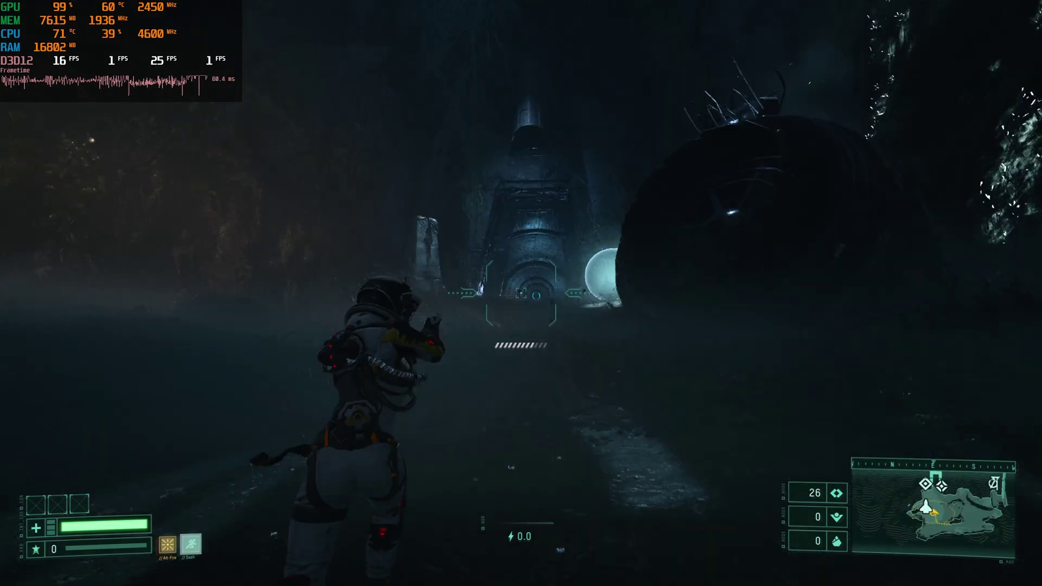
pyautogui.click(521, 293)
# Step: Turn toward the crashed ship and advance on it while aiming and firing
pyautogui.press('w')
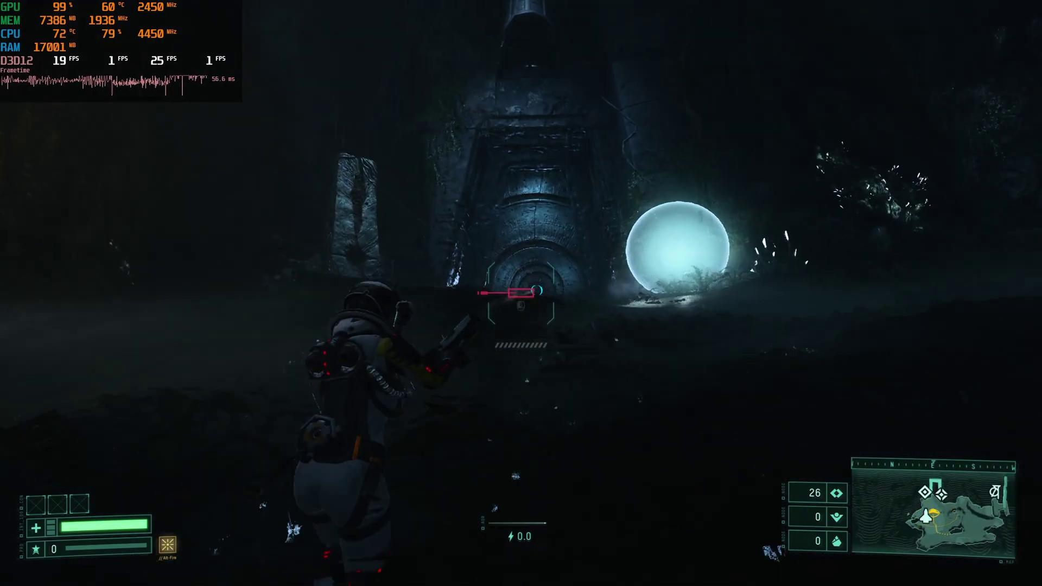
pyautogui.press('w')
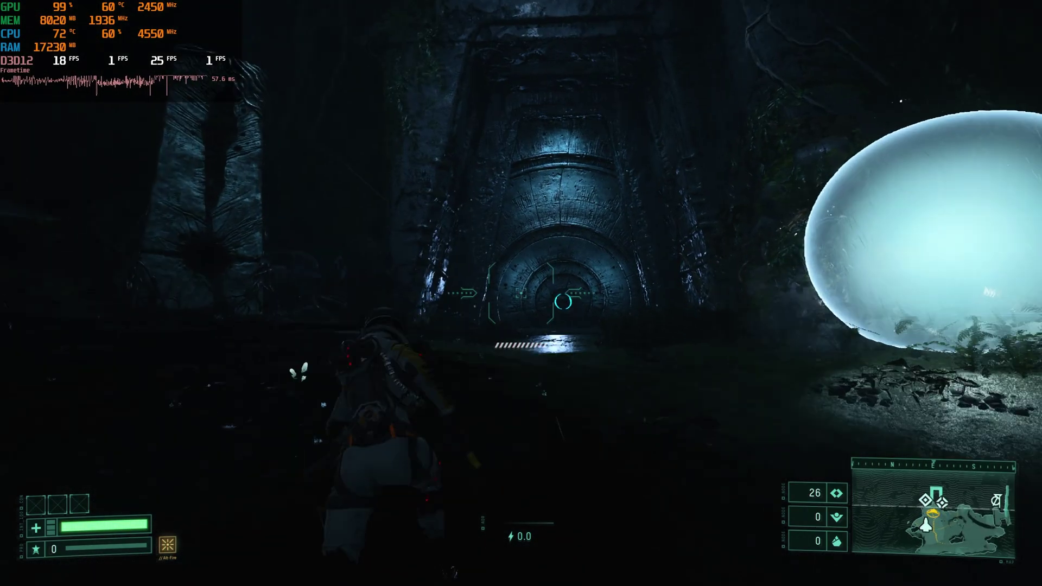
pyautogui.press('w')
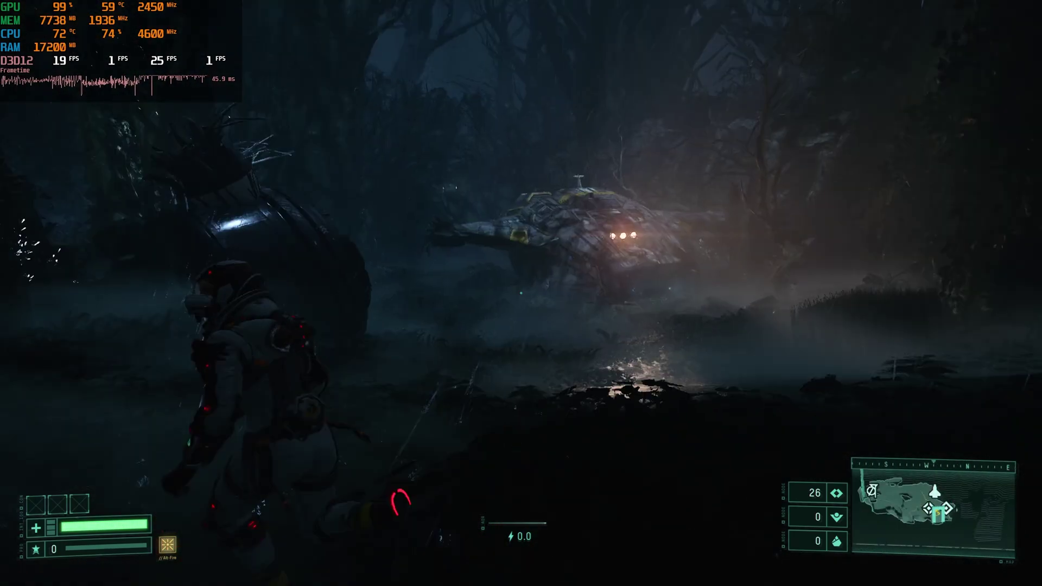
pyautogui.press('w')
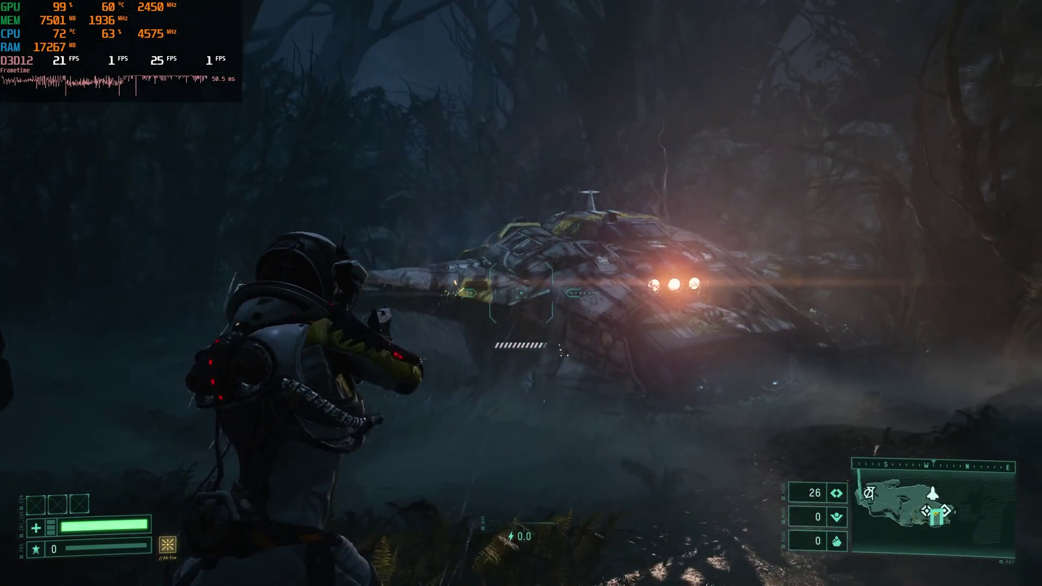
pyautogui.press('w')
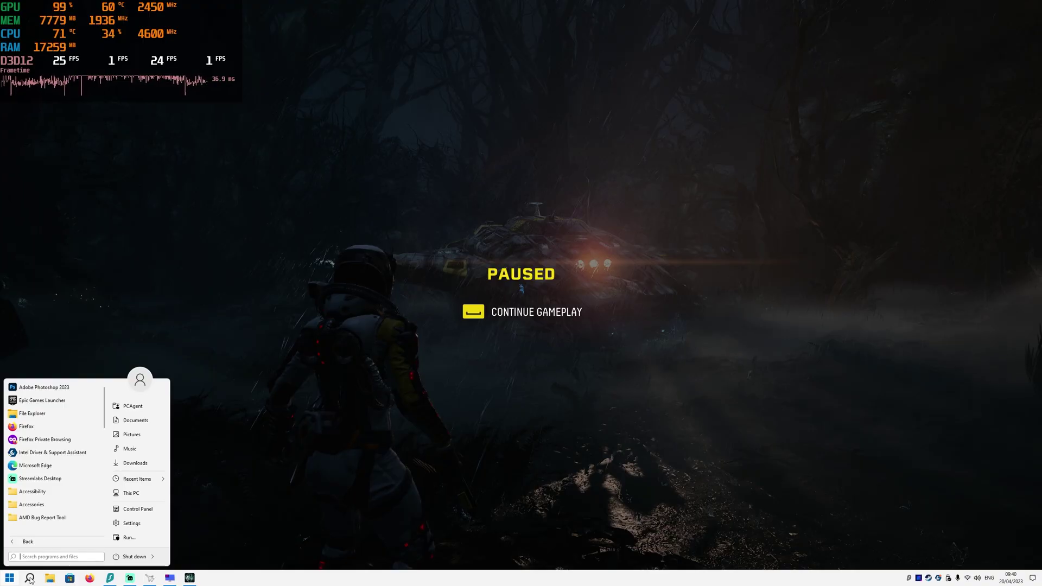
# Step: Bring Afterburner back up and open its properties at the Monitoring tab
pyautogui.write('jw')
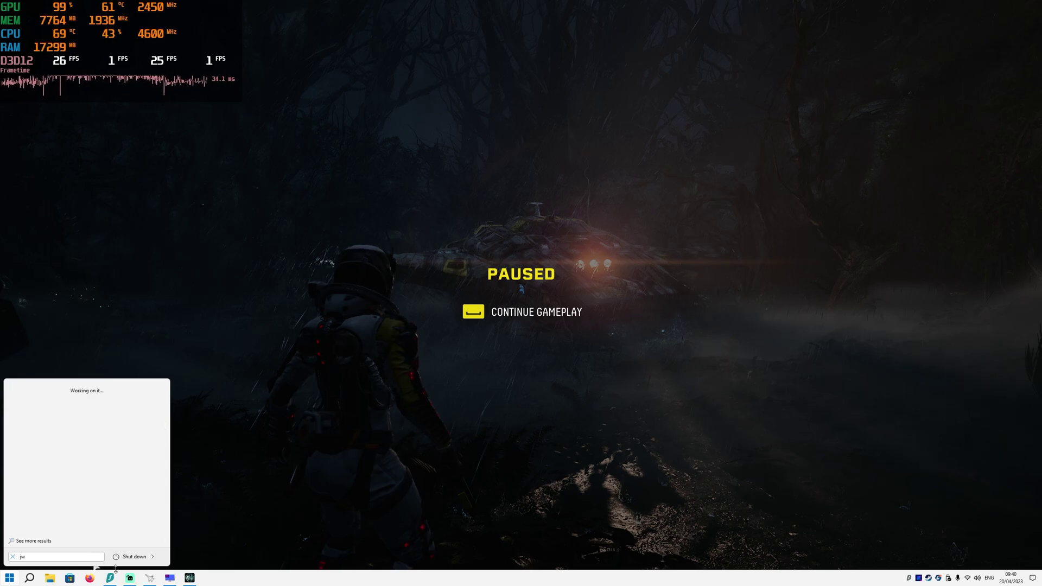
pyautogui.click(150, 578)
pyautogui.click(459, 251)
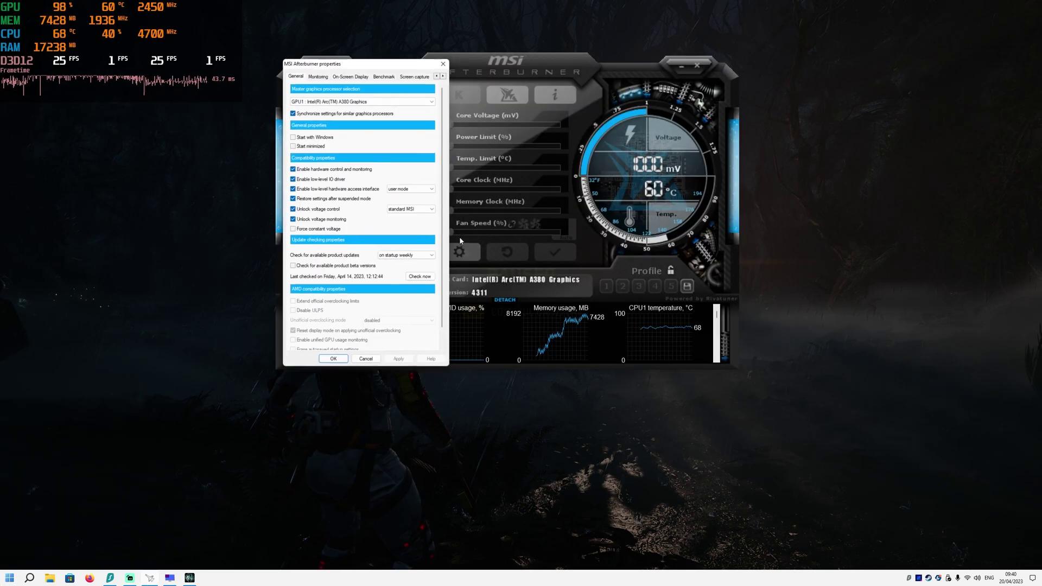
pyautogui.click(318, 76)
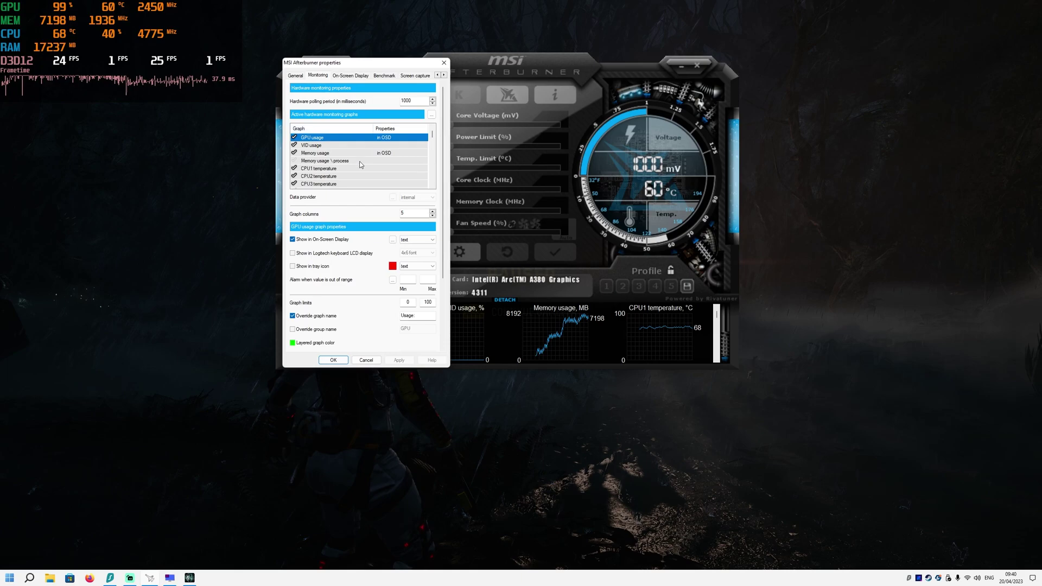
# Step: Enable the GPU voltage and Power readings in the on-screen display and apply
pyautogui.moveTo(333, 149)
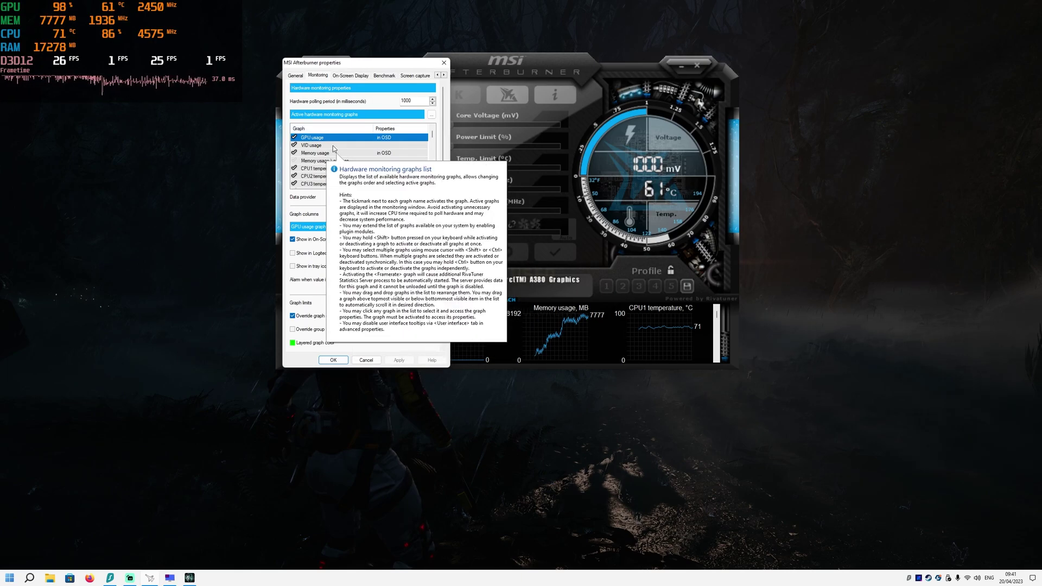
pyautogui.scroll(-12, 347, 154)
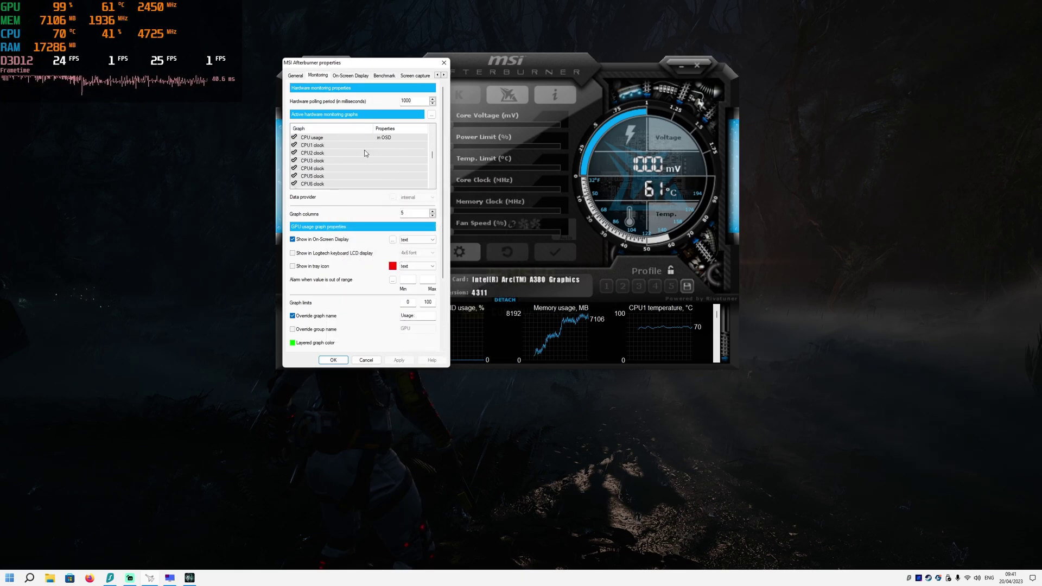
pyautogui.scroll(-8, 364, 153)
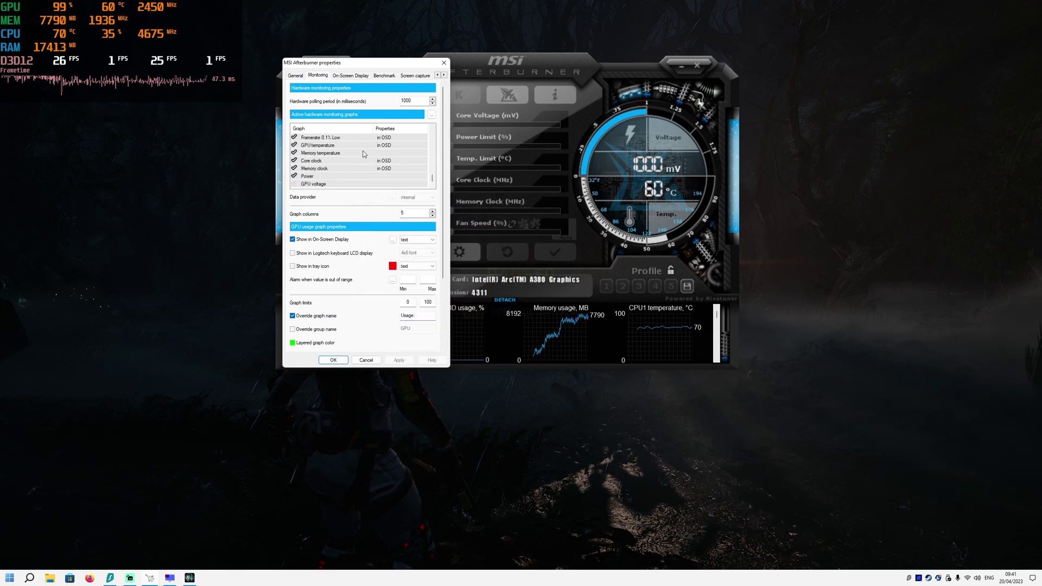
pyautogui.moveTo(327, 188)
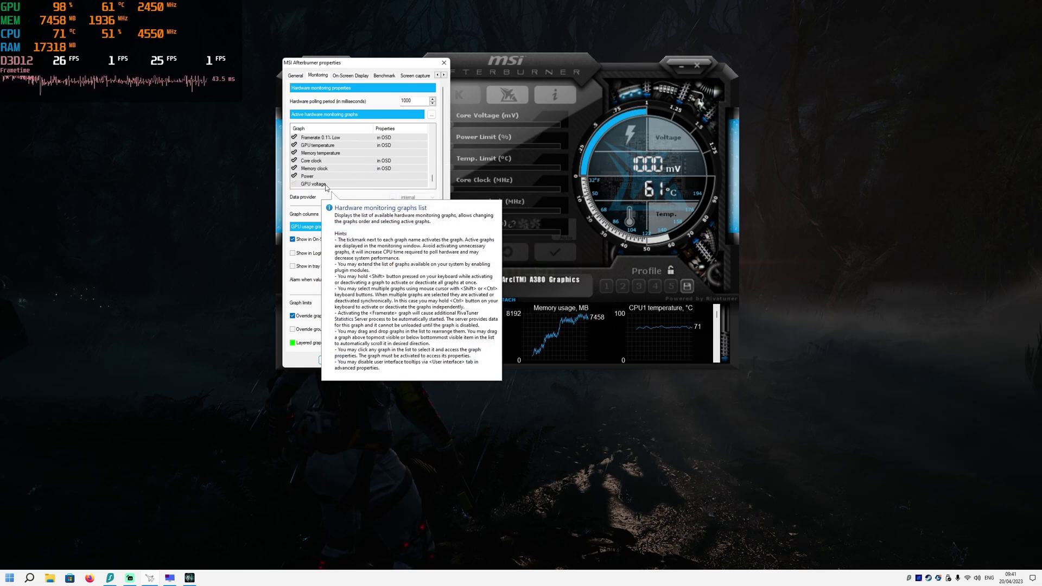
pyautogui.click(296, 185)
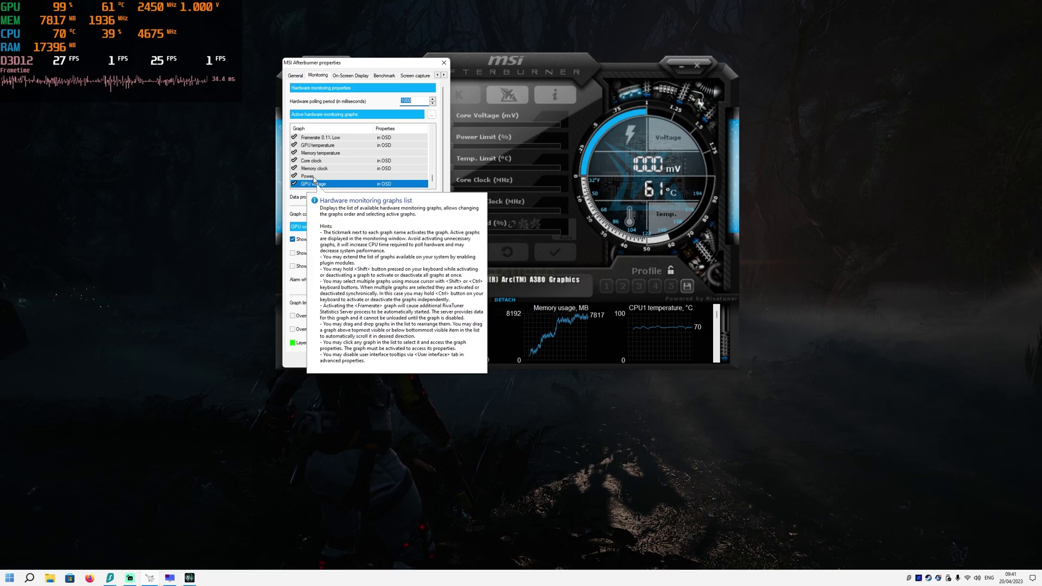
pyautogui.click(313, 177)
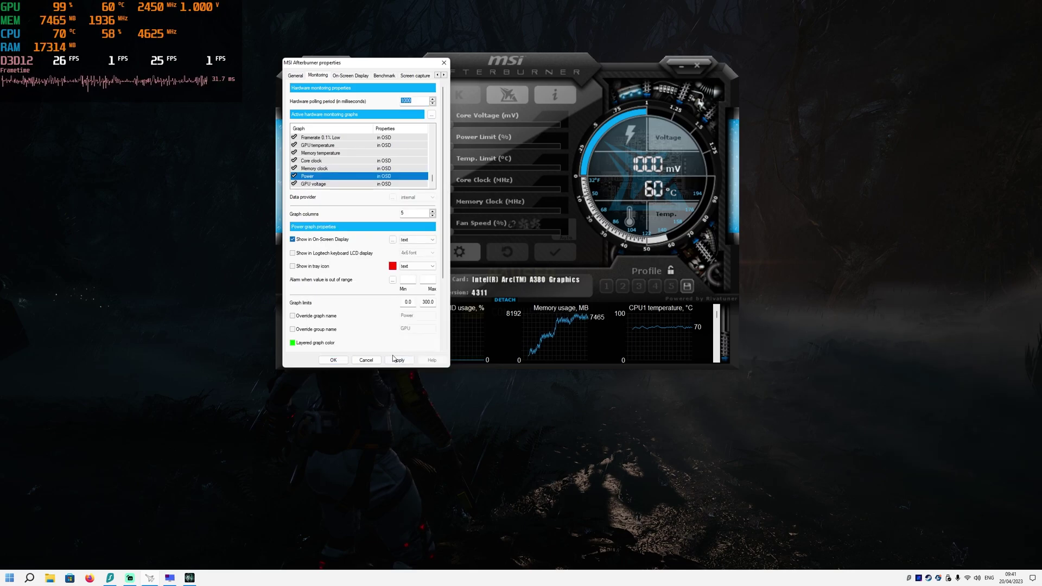
pyautogui.click(396, 360)
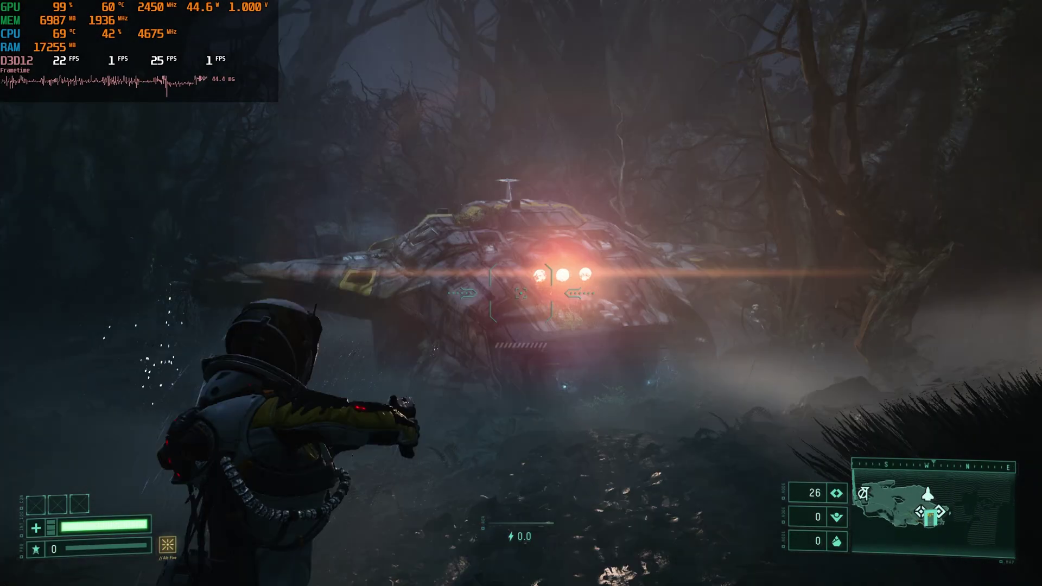
# Step: Fire at the crashed ship, walk back toward the ruins with the orb, and pause
pyautogui.click(521, 293)
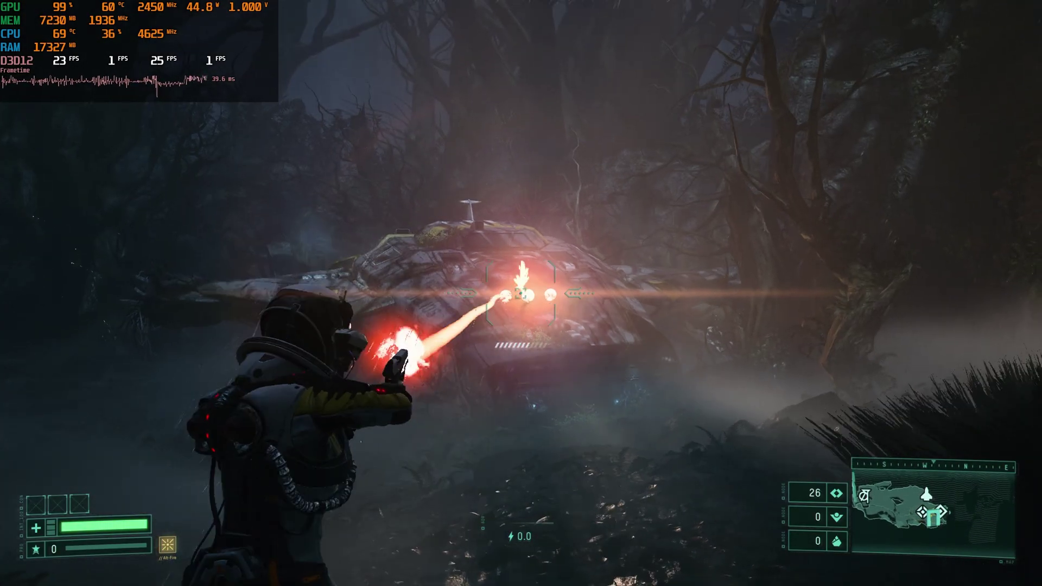
pyautogui.press('w')
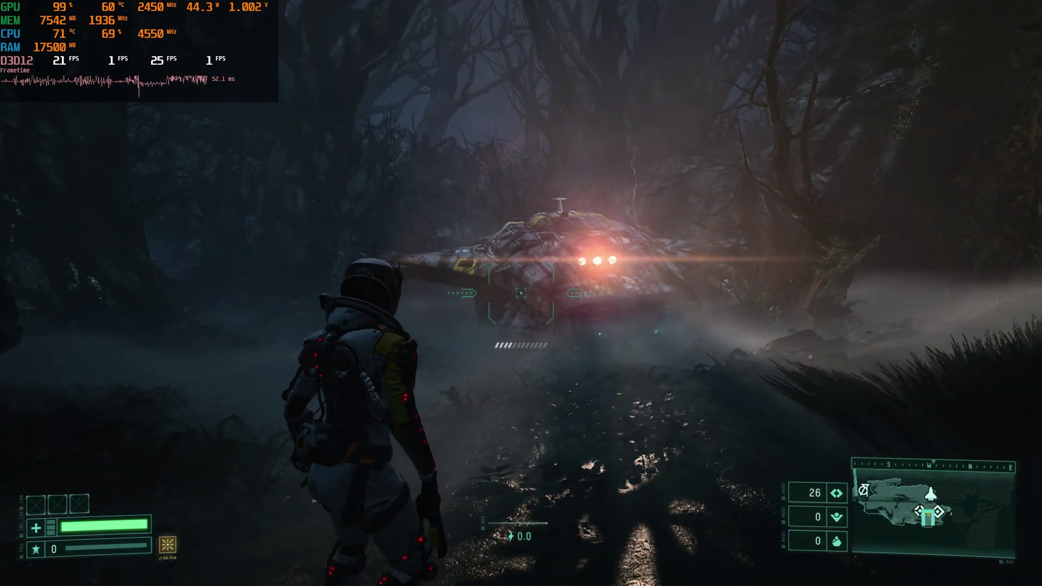
pyautogui.press('w')
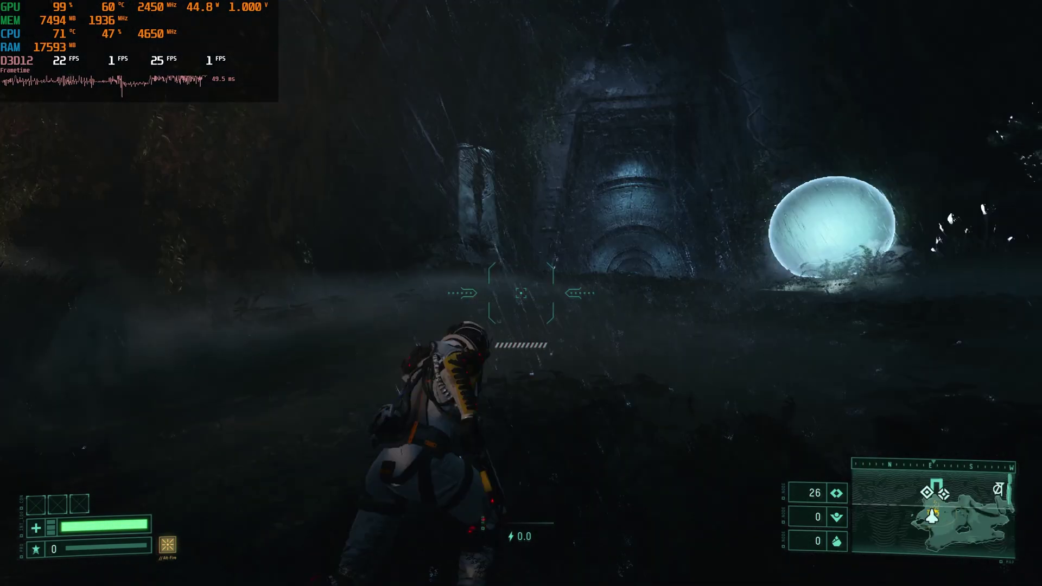
pyautogui.press('Escape')
# Step: Review Returnal's Audio, Video and Graphics settings, keeping XeSS on Performance, then resume play
pyautogui.press('s')
pyautogui.press('s')
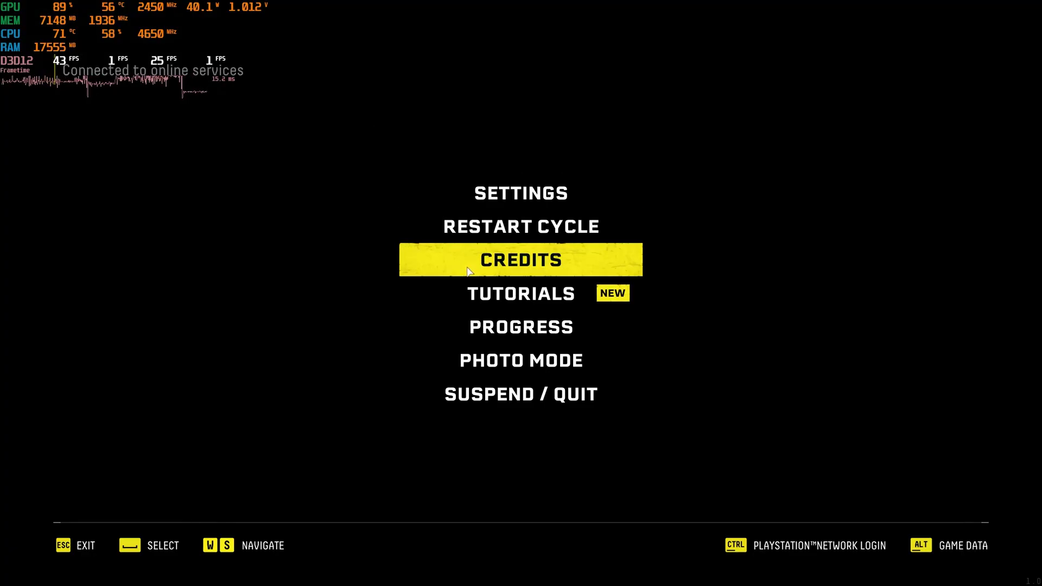
pyautogui.press('w')
pyautogui.press('w')
pyautogui.press('space')
pyautogui.click(566, 94)
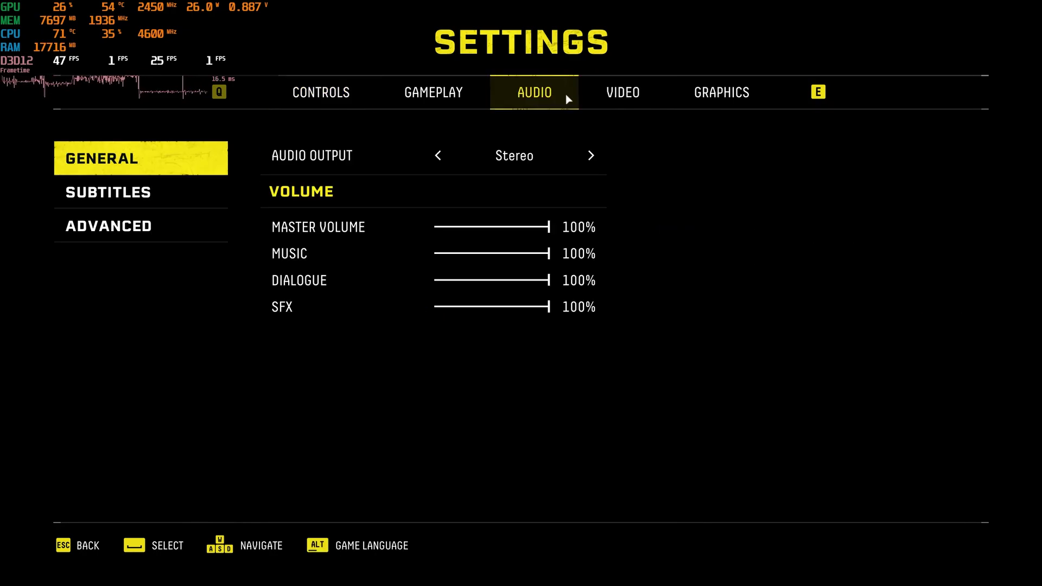
pyautogui.click(597, 95)
pyautogui.click(693, 84)
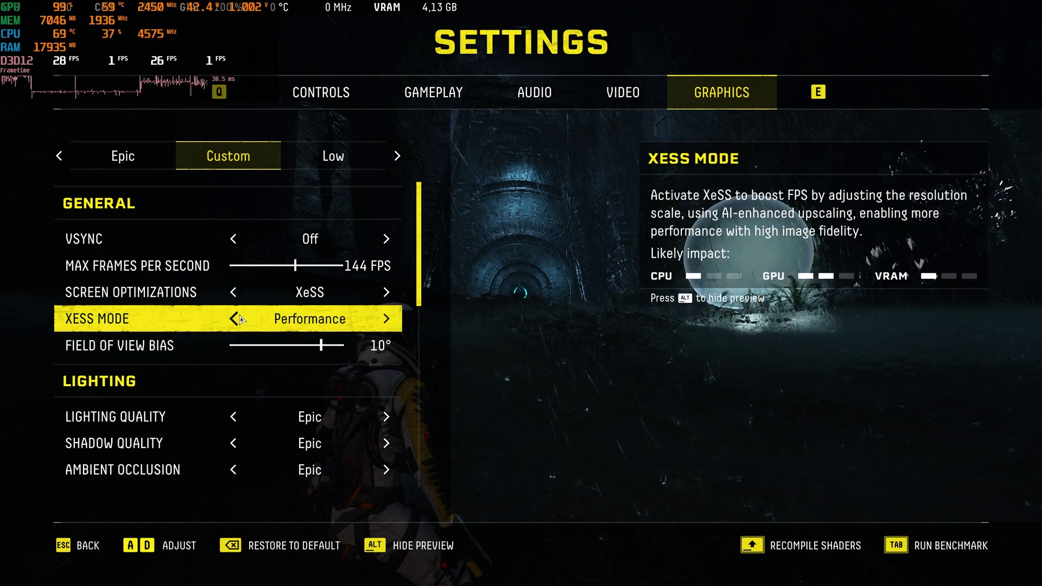
pyautogui.press('Escape')
pyautogui.press('Escape')
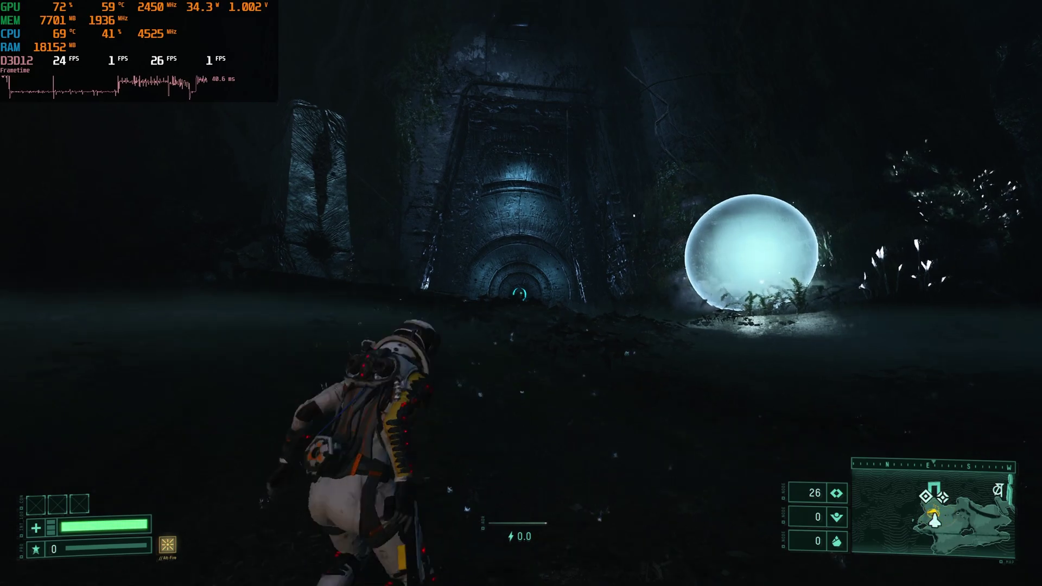
# Step: Dash through the tunnel, climb the stairs, drop into the chasm and run through the gate into the canyon
pyautogui.press('s')
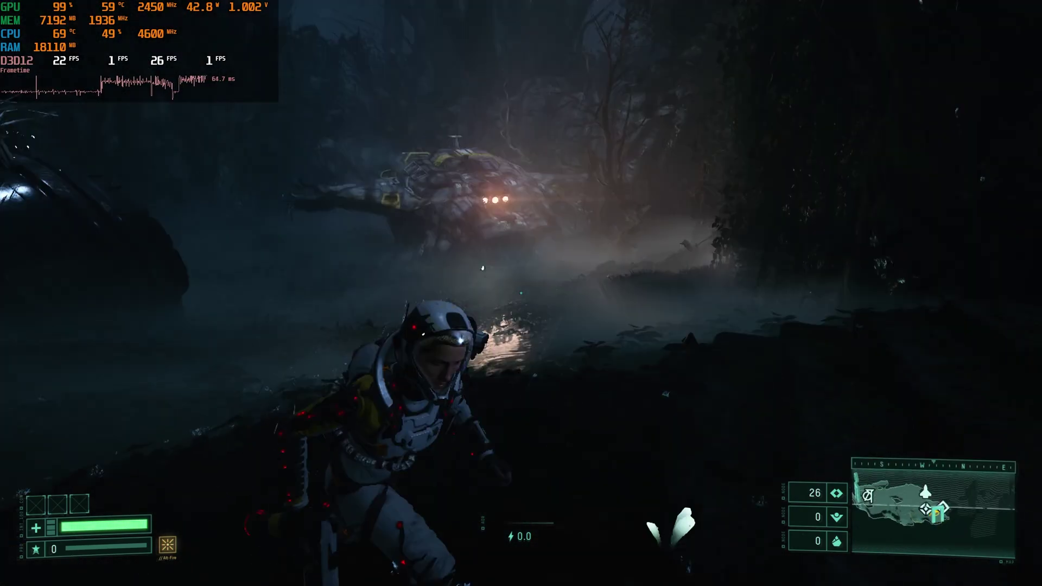
pyautogui.press('w')
pyautogui.press('shift')
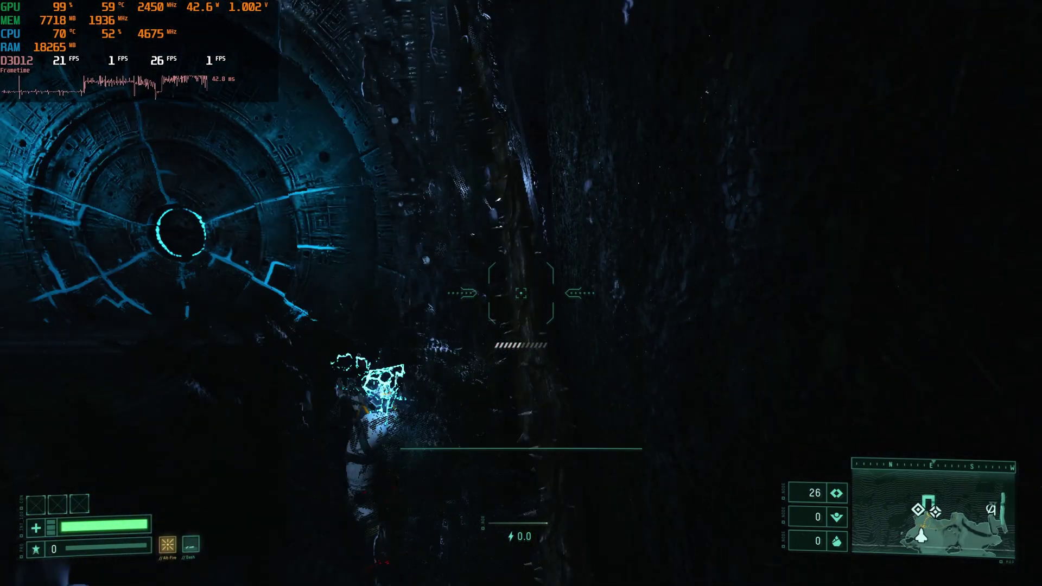
pyautogui.press('w')
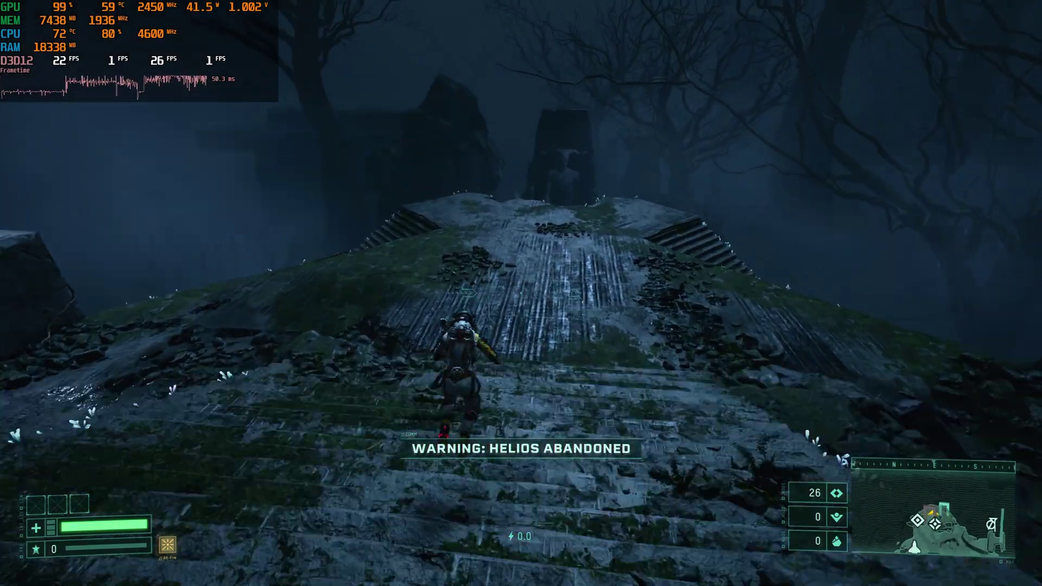
pyautogui.press('w')
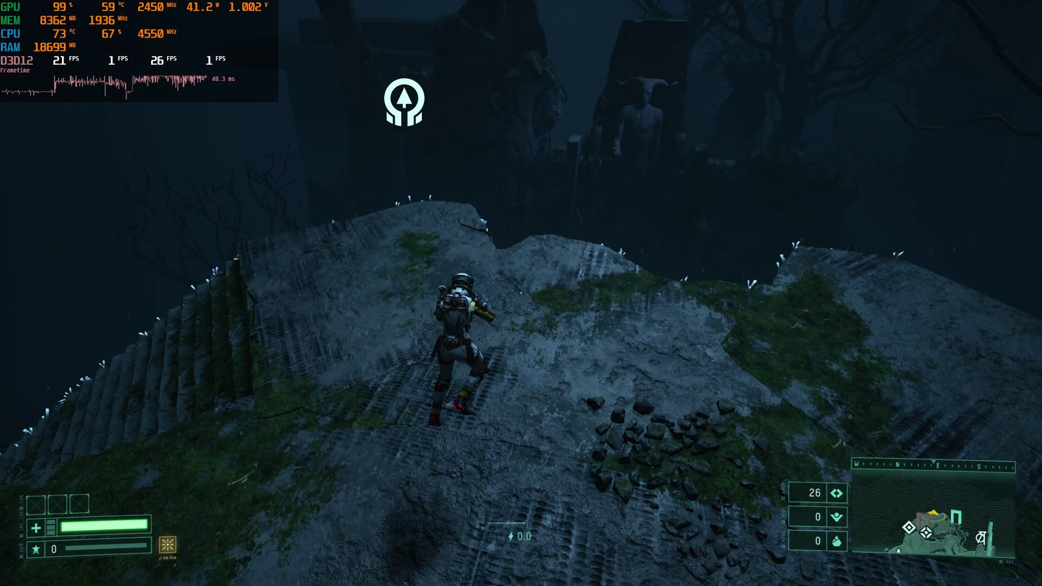
pyautogui.press('w')
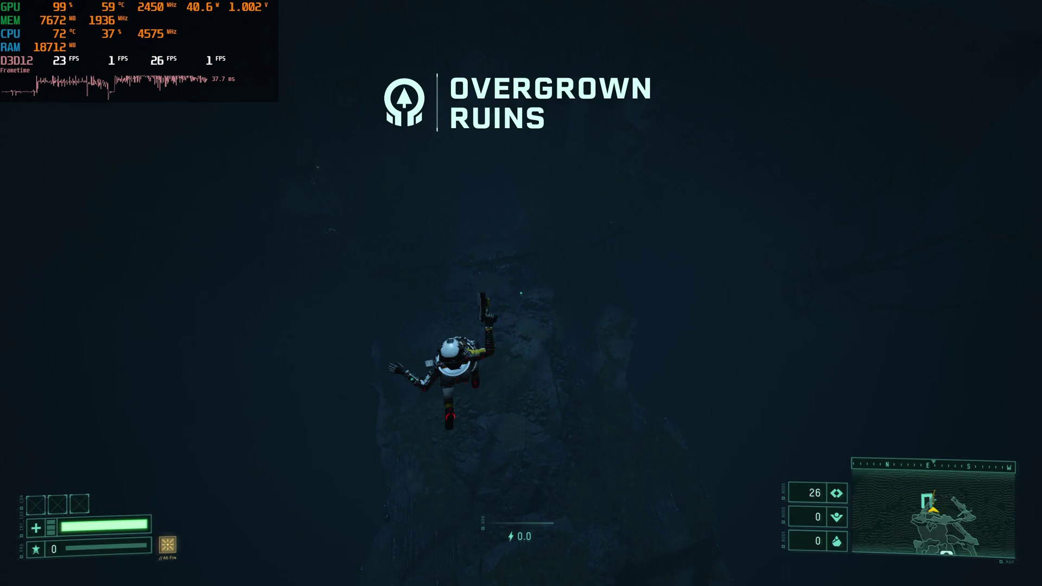
pyautogui.press('w')
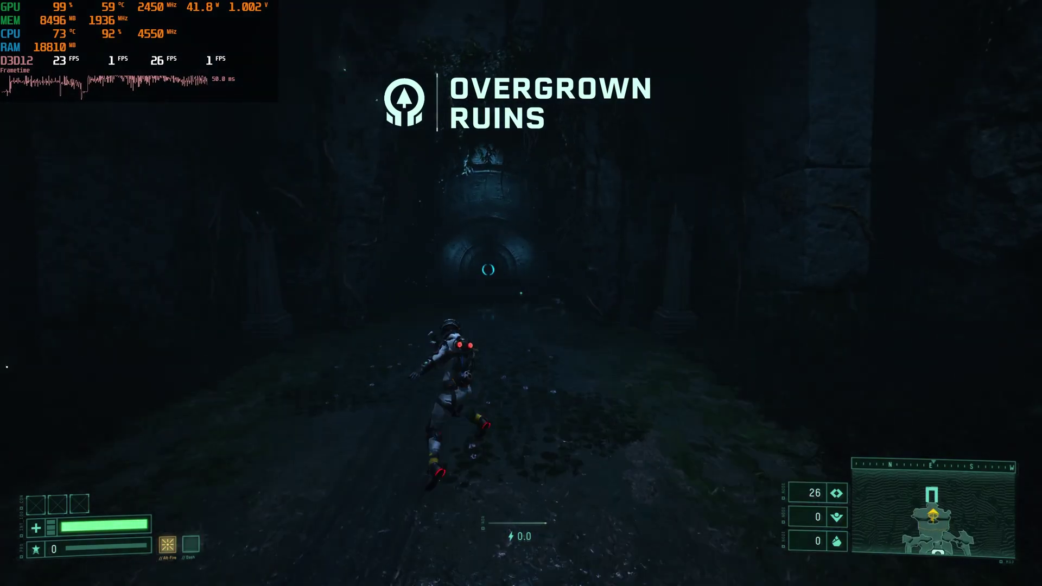
pyautogui.press('w')
pyautogui.press('w')
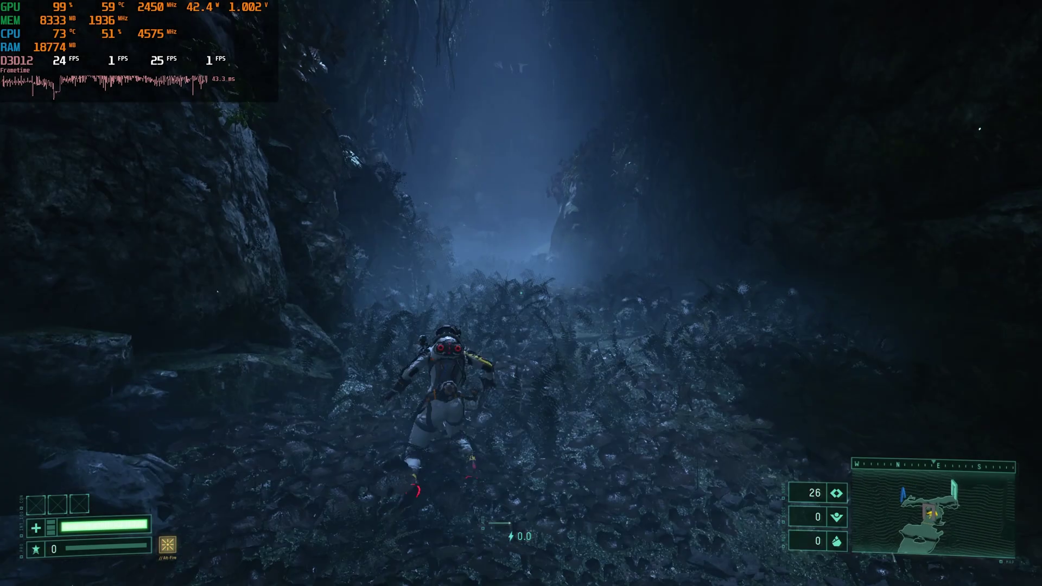
pyautogui.press('w')
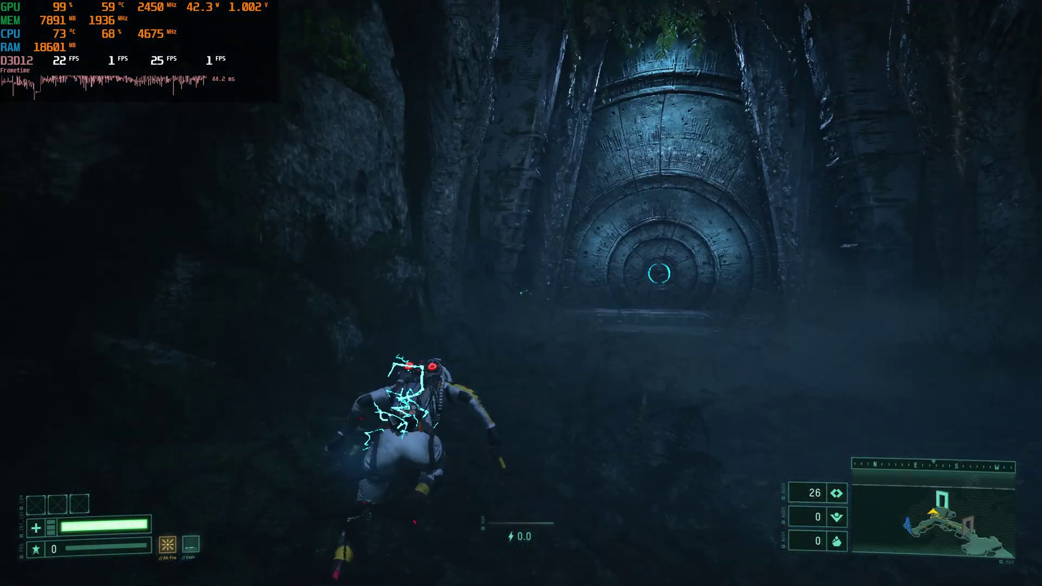
pyautogui.press('w')
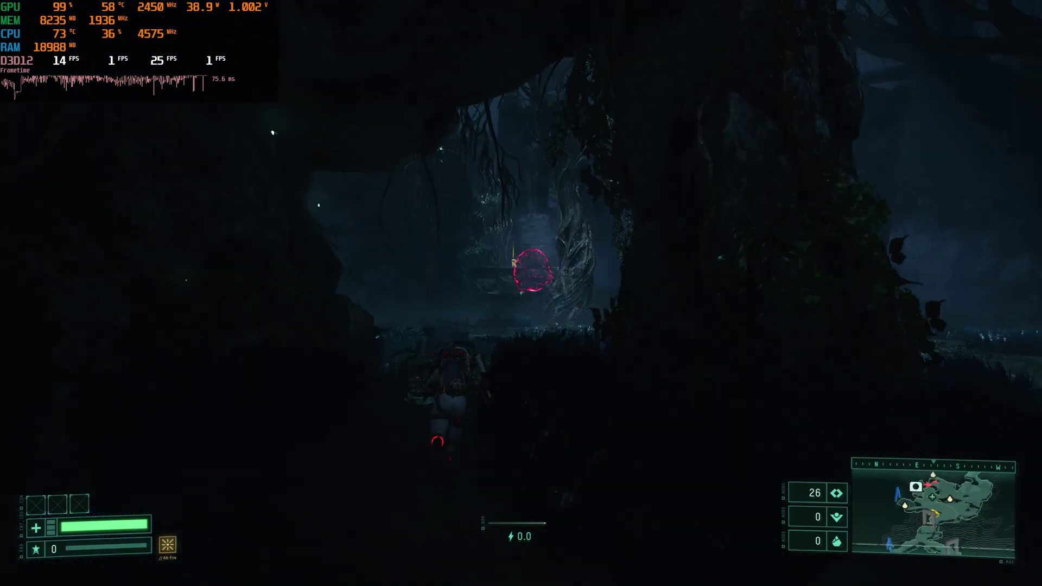
# Step: Fight the red shielded enemy and the other cave enemies while pushing deeper into the cave
pyautogui.press('w')
pyautogui.press('shift')
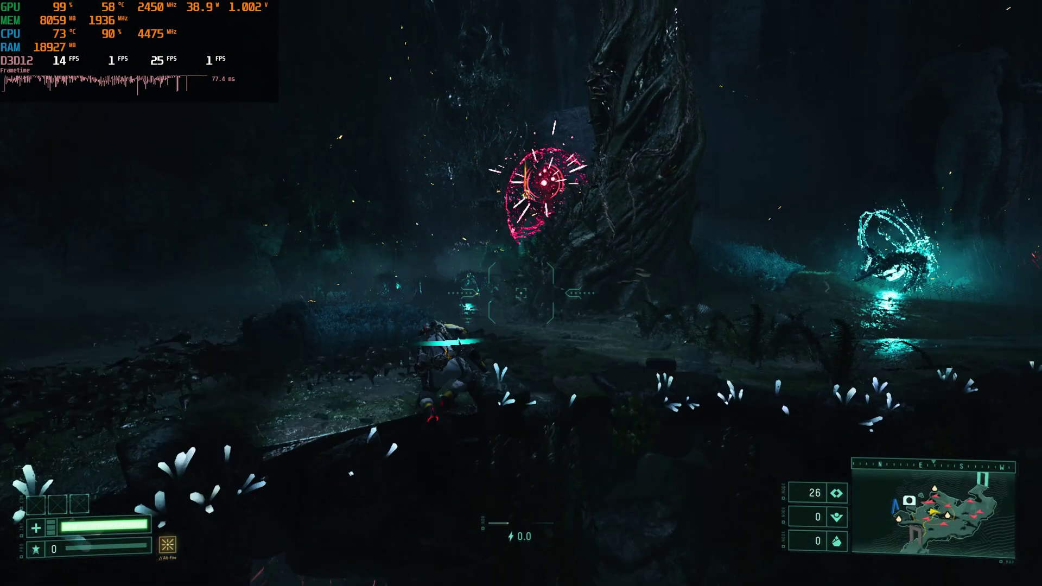
pyautogui.press('w')
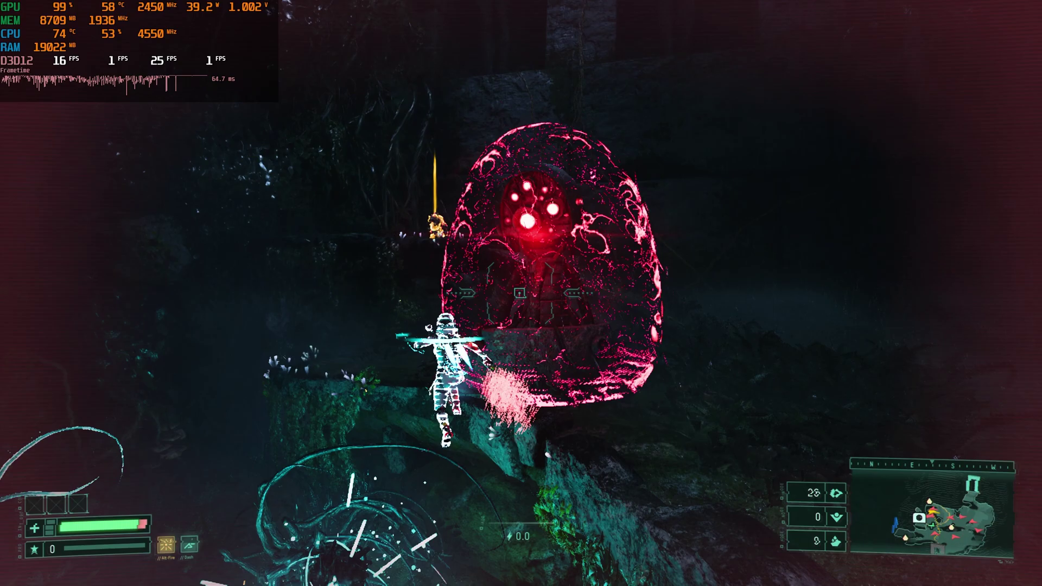
pyautogui.press('f')
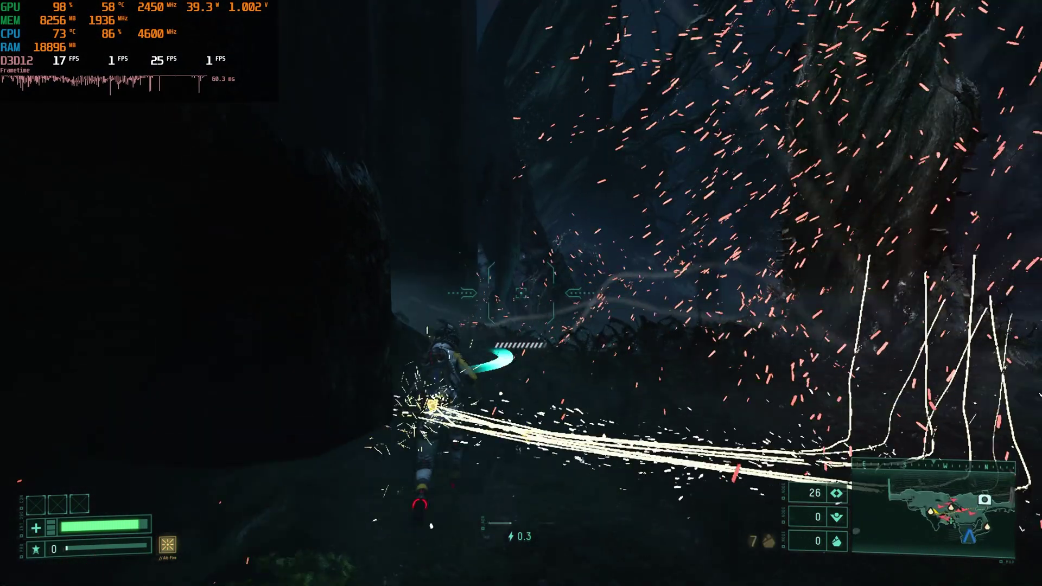
pyautogui.press('w')
pyautogui.press('w')
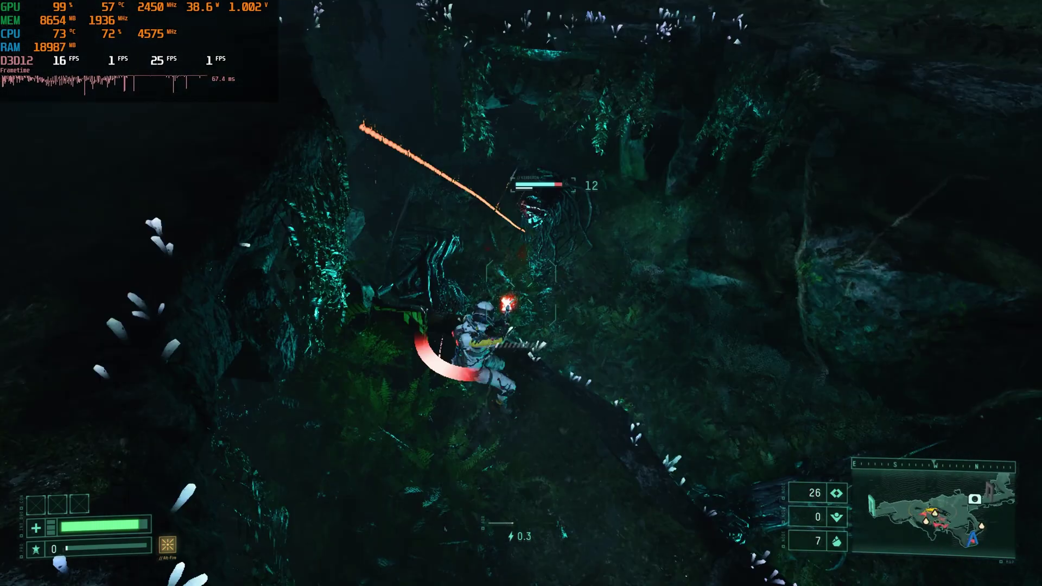
pyautogui.press('w')
pyautogui.press('f')
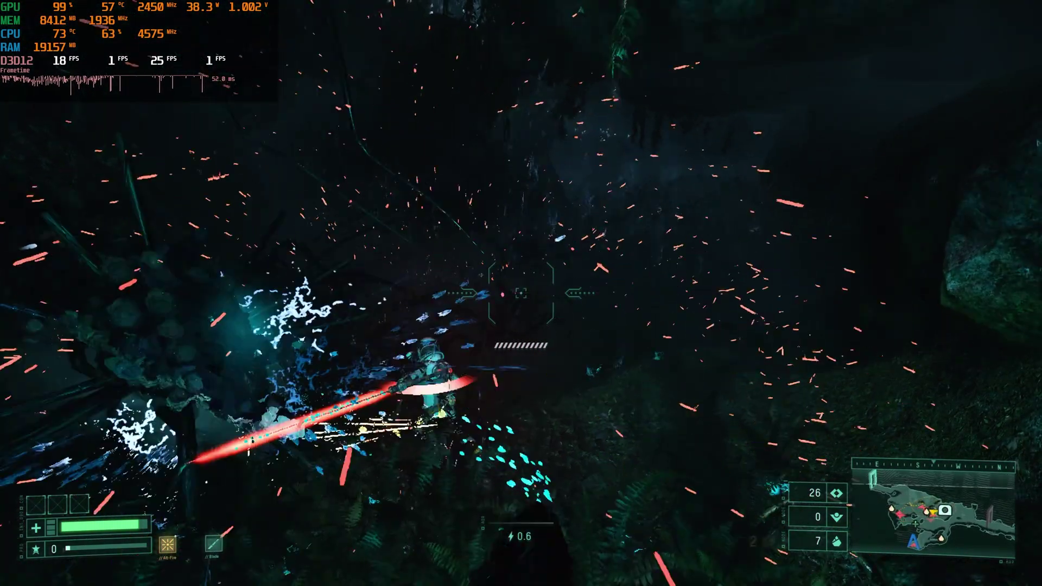
pyautogui.press('w')
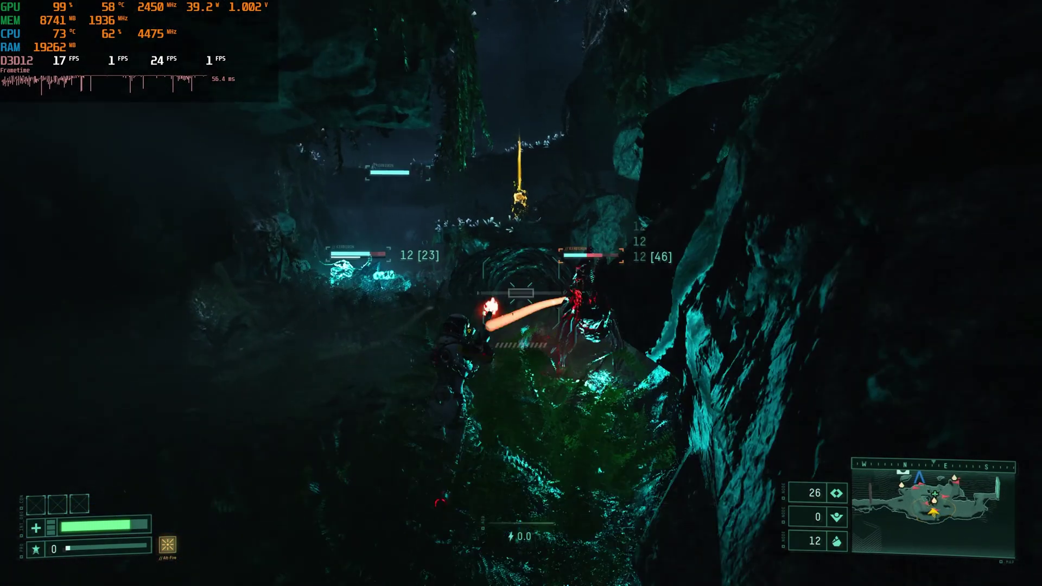
pyautogui.press('w')
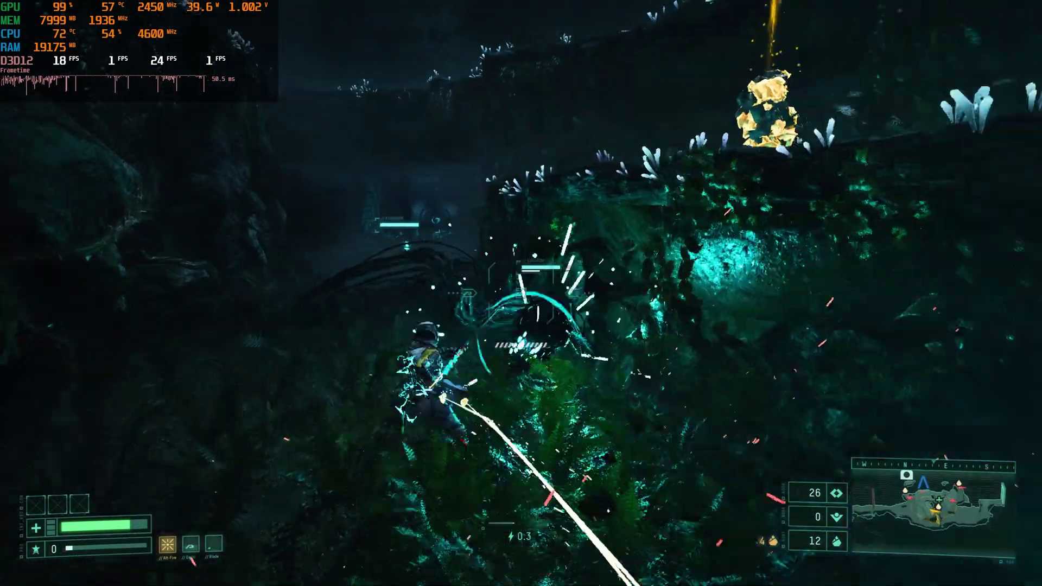
pyautogui.press('w')
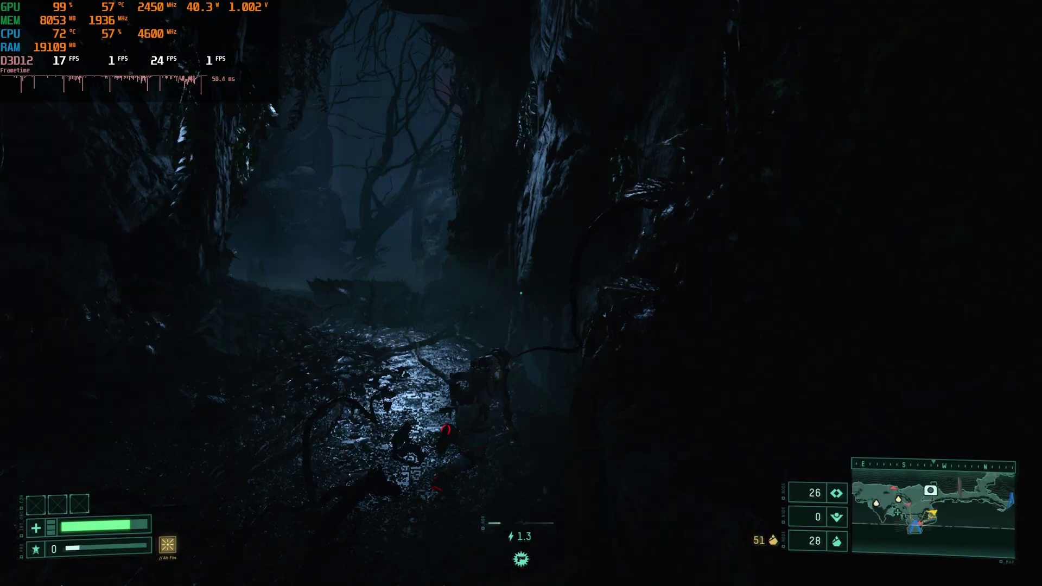
# Step: Kill the enemies in the misty forest, climb the stone stairs, and pause the game
pyautogui.press('w')
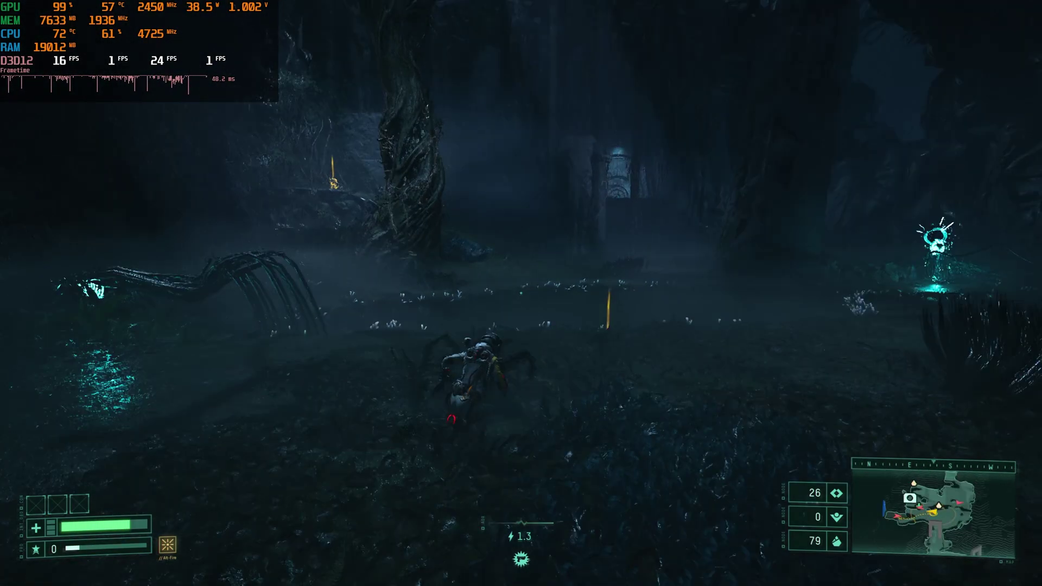
pyautogui.press('w')
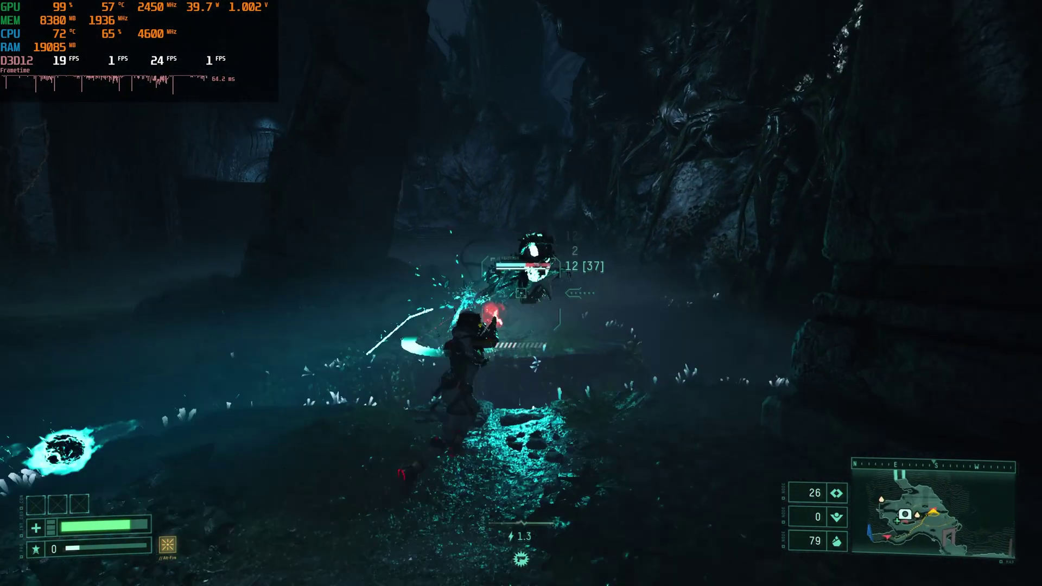
pyautogui.press('w')
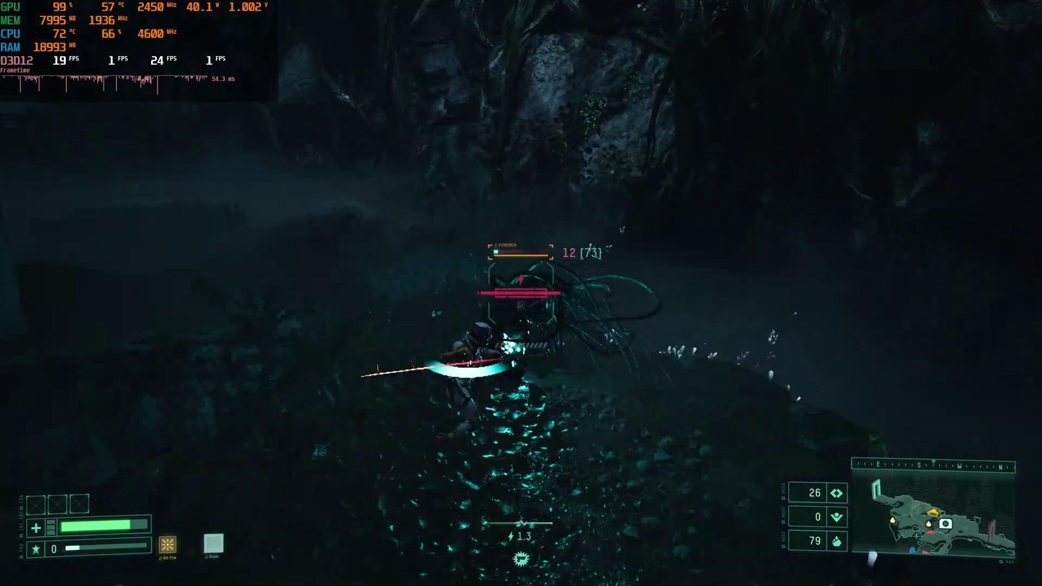
pyautogui.press('w')
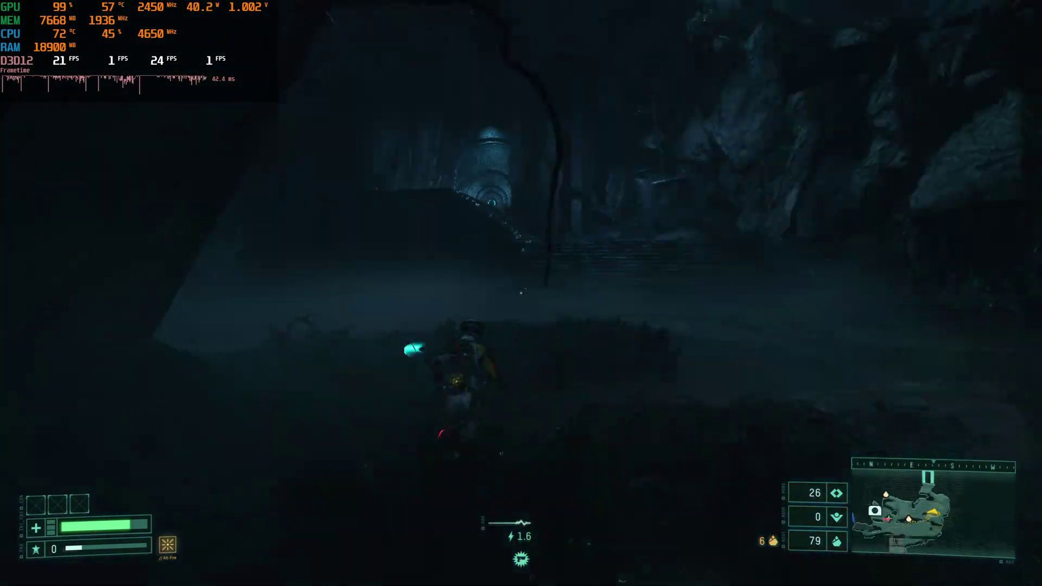
pyautogui.press('w')
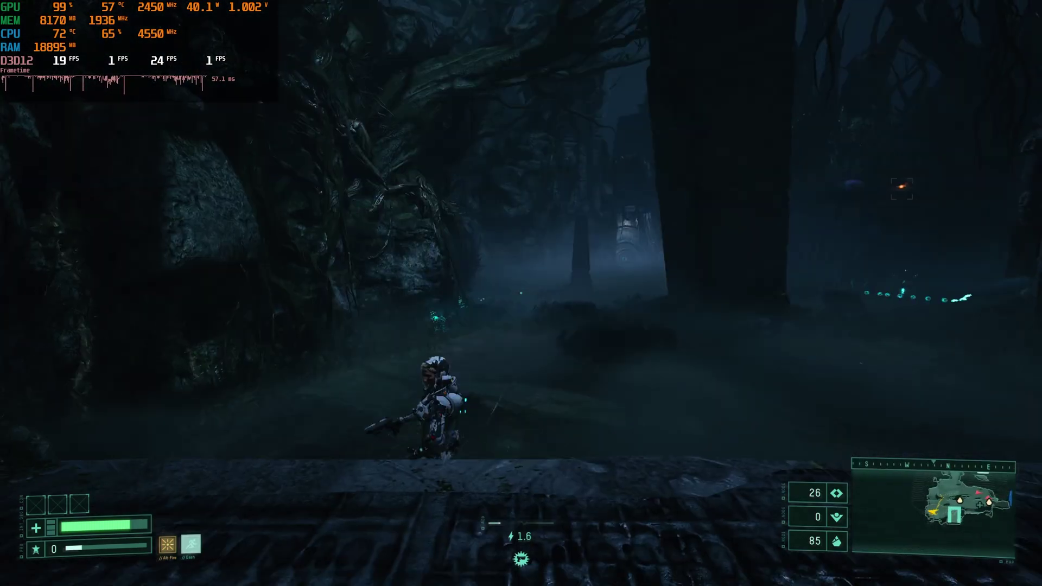
pyautogui.press('w')
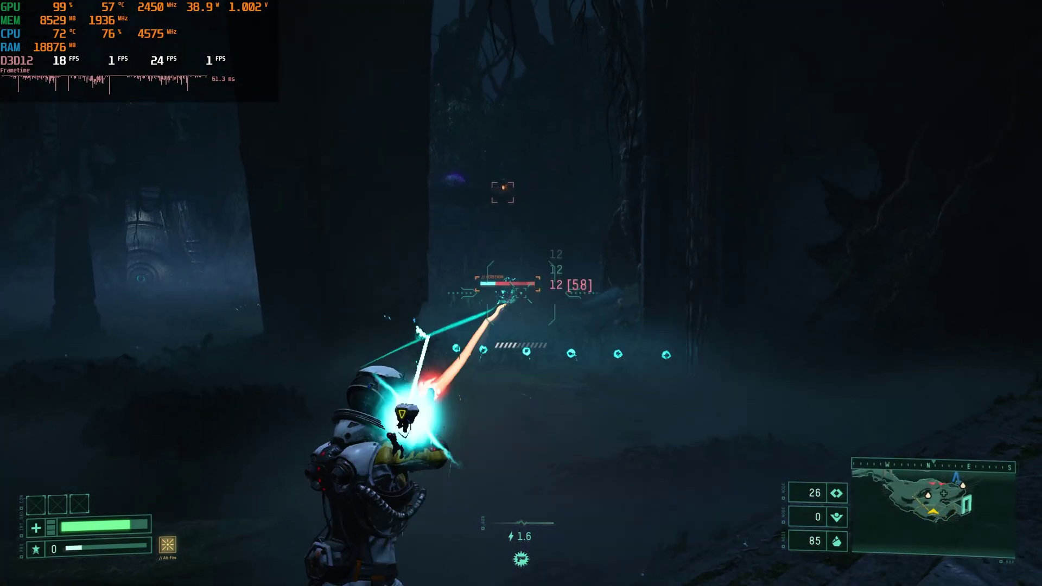
pyautogui.press('w')
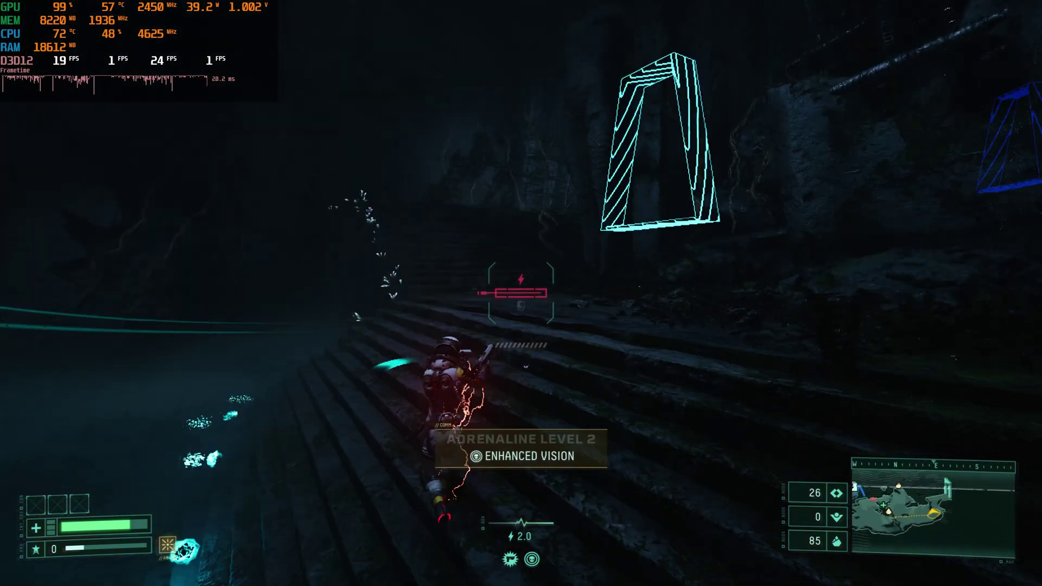
pyautogui.press('Escape')
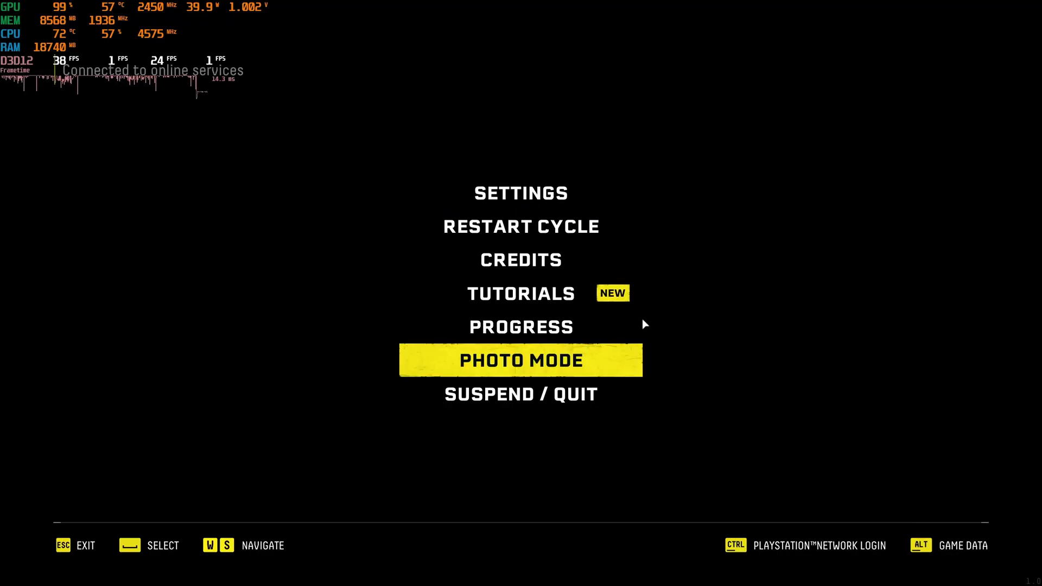
# Step: Keep the newly applied screen resolution in Returnal's Video settings
pyautogui.click(535, 201)
pyautogui.press('e')
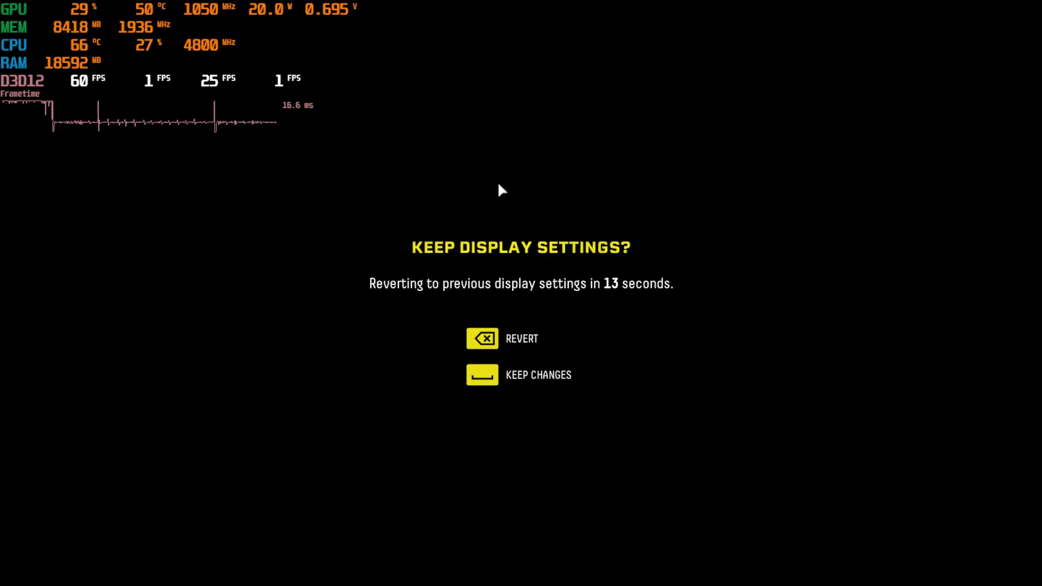
pyautogui.click(522, 376)
# Step: Resume play and run through the cyan-marked door, along the forest walkway into the vault cave
pyautogui.press('Escape')
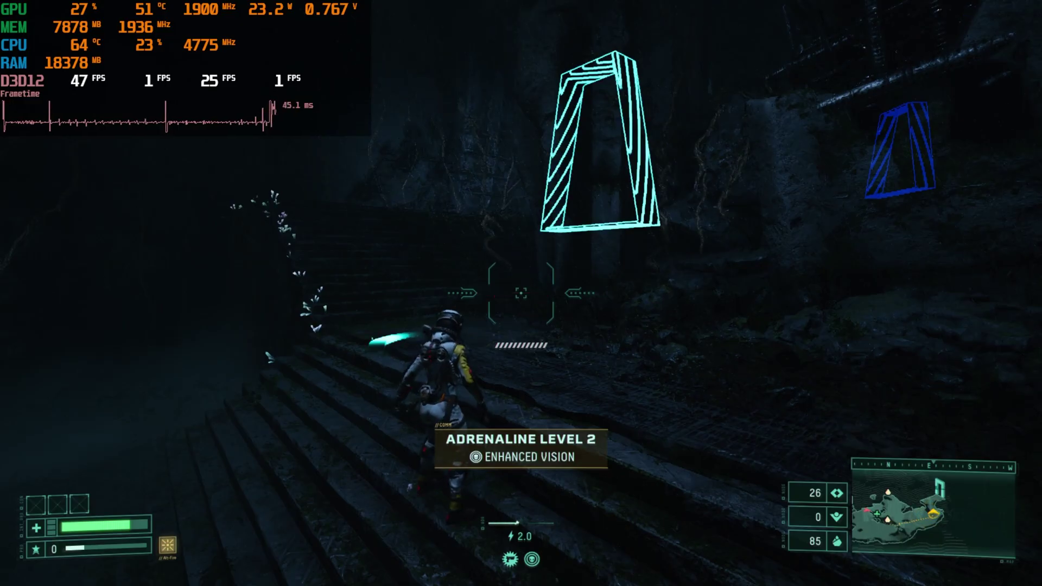
pyautogui.press('w')
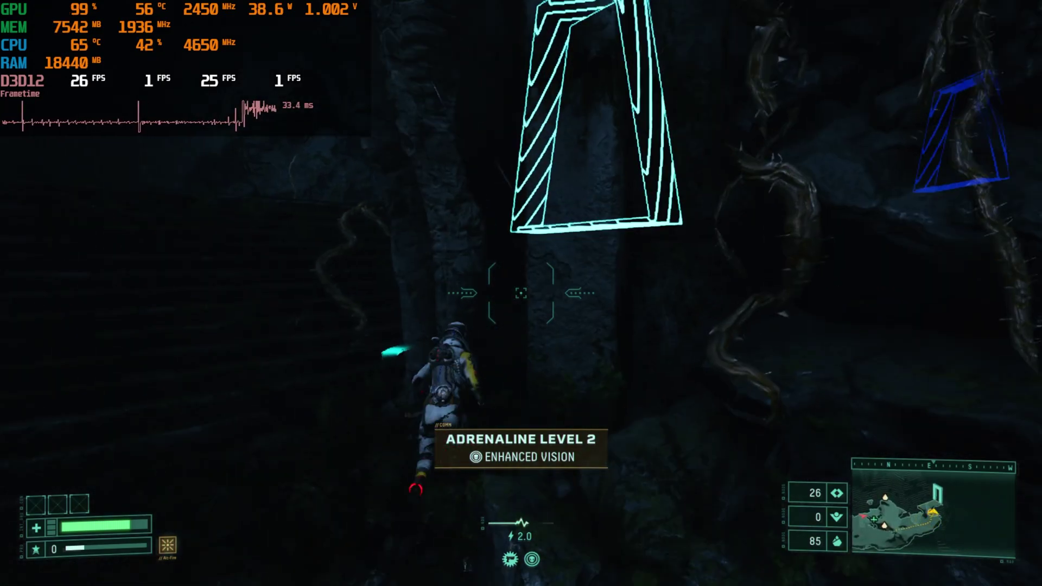
pyautogui.press('w')
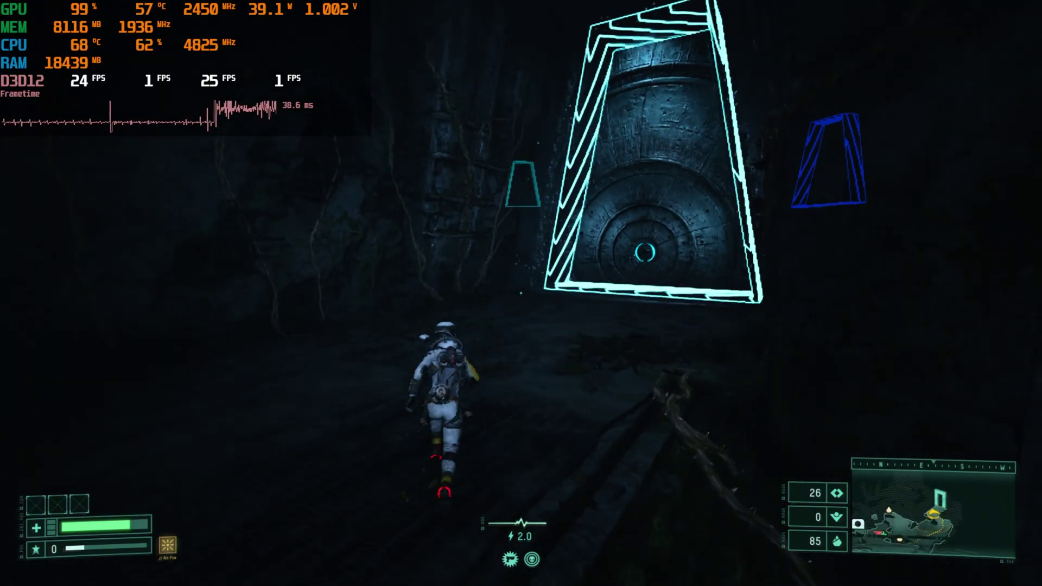
pyautogui.press('w')
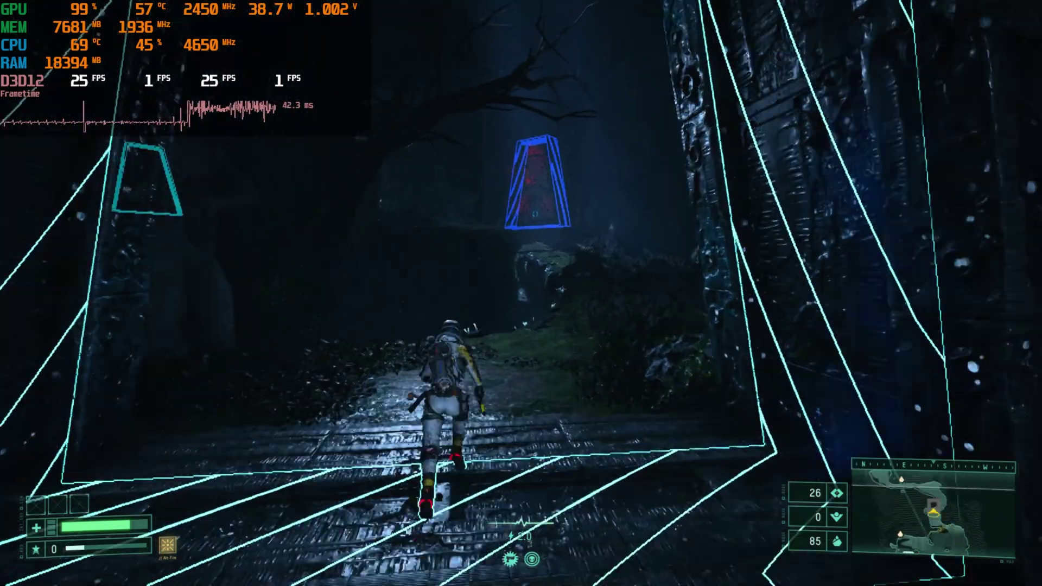
pyautogui.press('w')
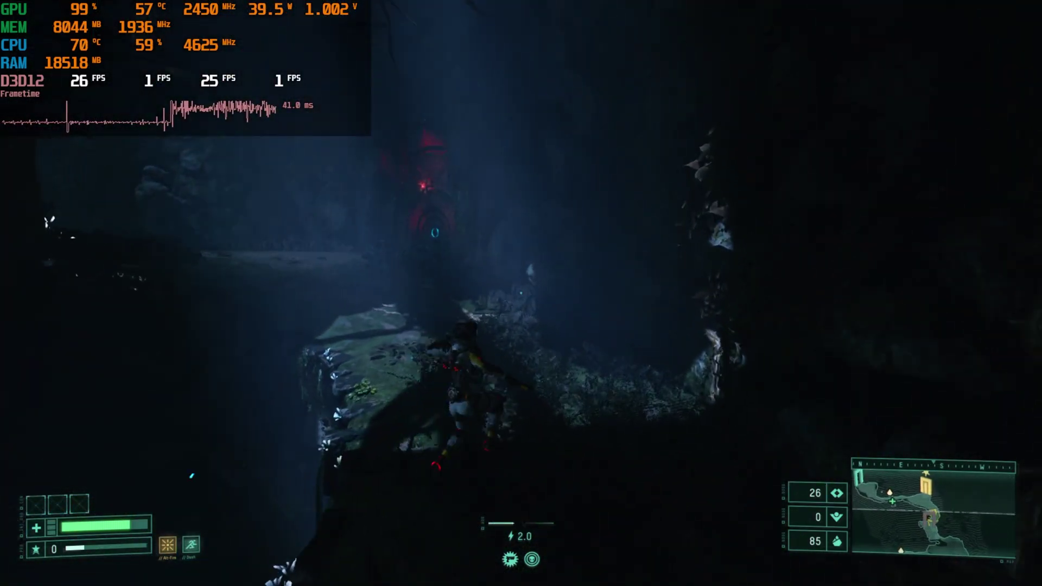
pyautogui.press('w')
pyautogui.press('w')
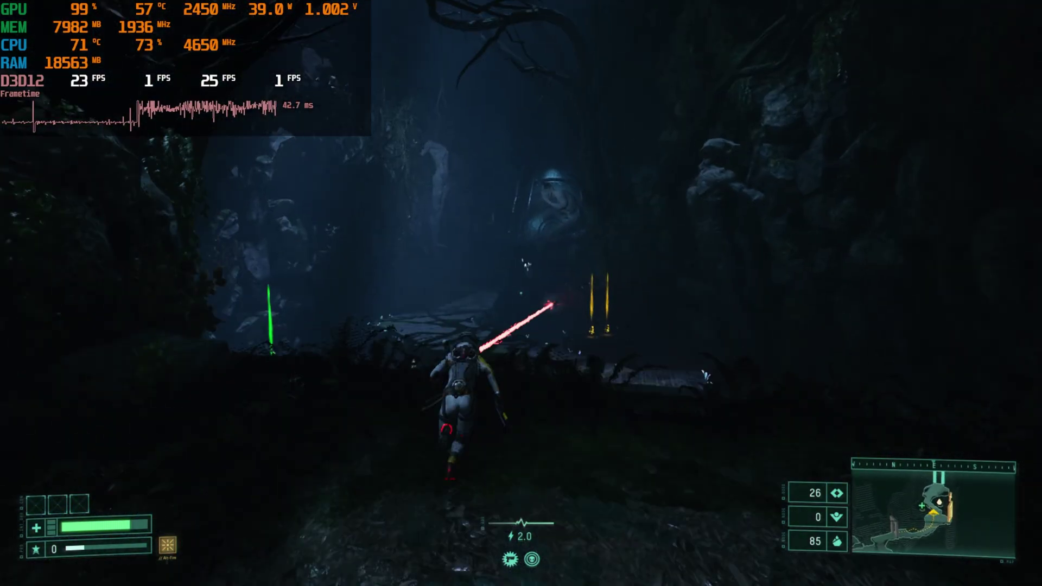
pyautogui.press('w')
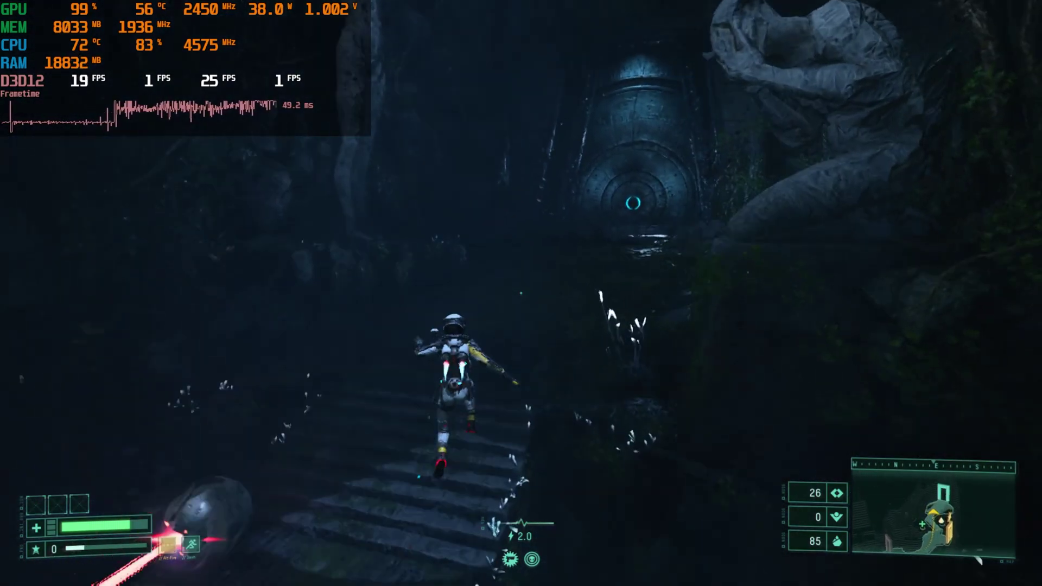
pyautogui.press('w')
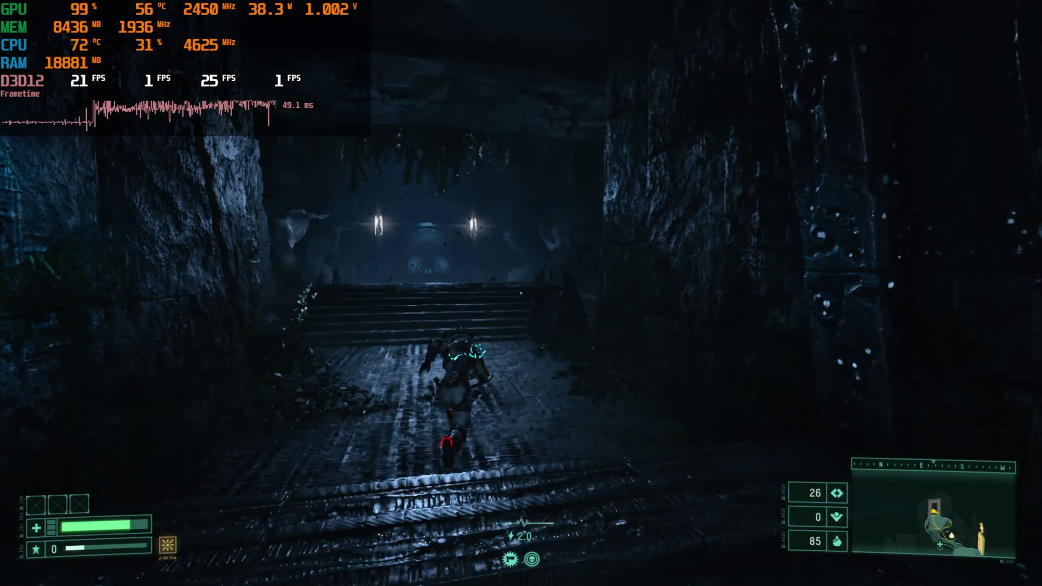
pyautogui.press('w')
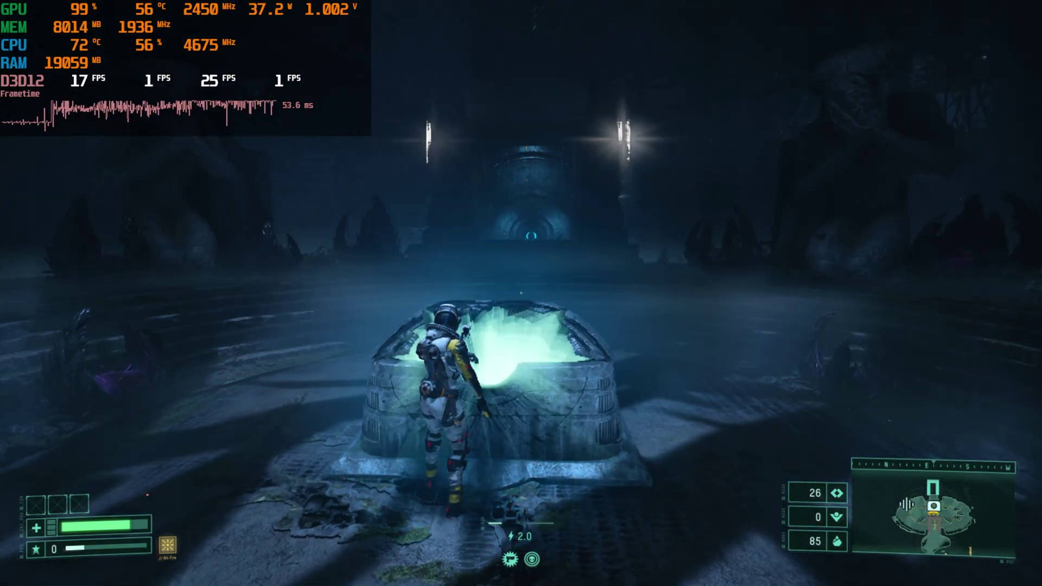
# Step: Break the dome for the Modified Sidearm SD-M8 and shoot the statue until it shatters
pyautogui.press('w')
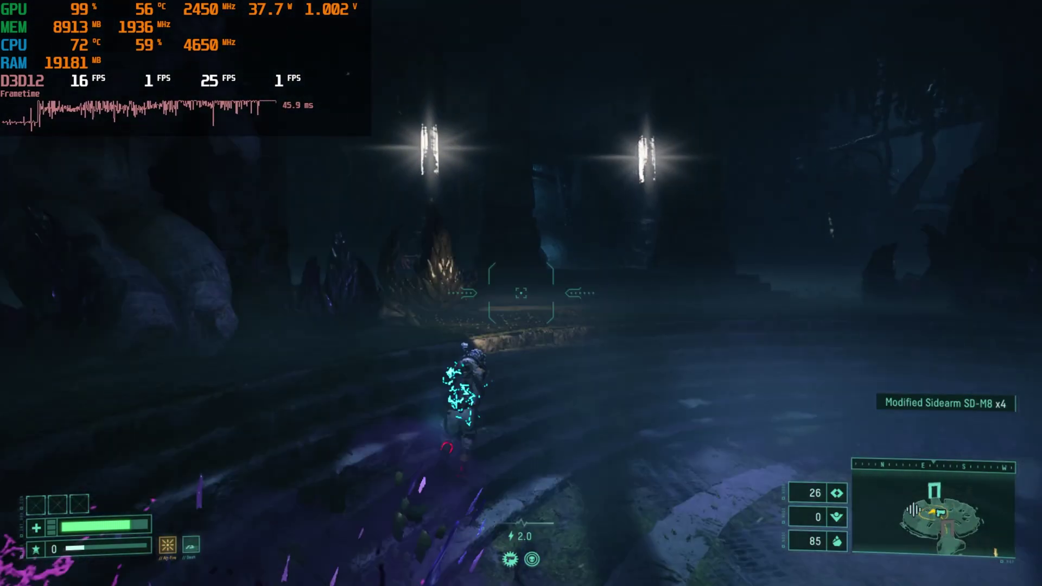
pyautogui.click(521, 293)
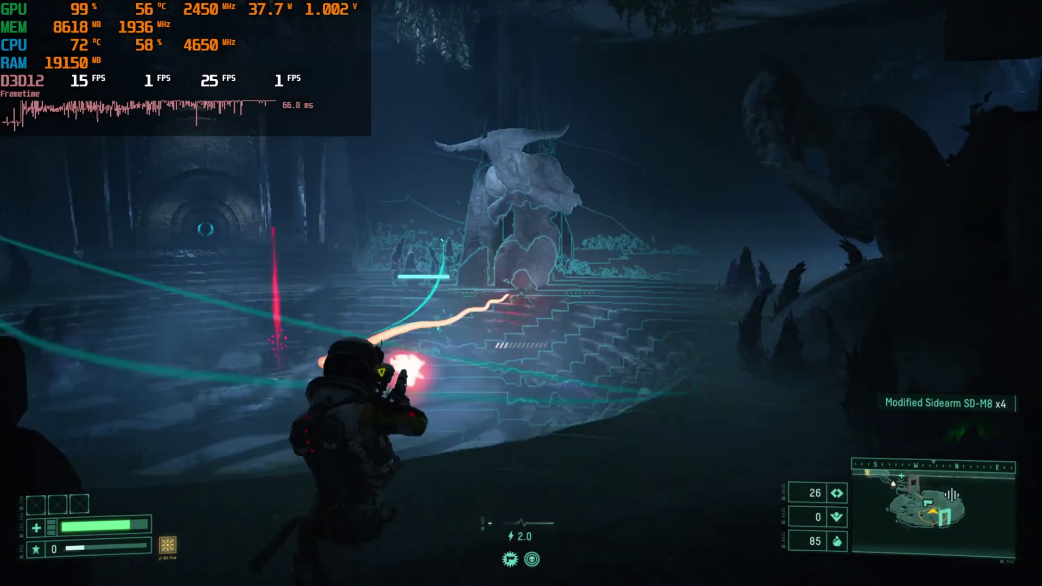
pyautogui.click(521, 293)
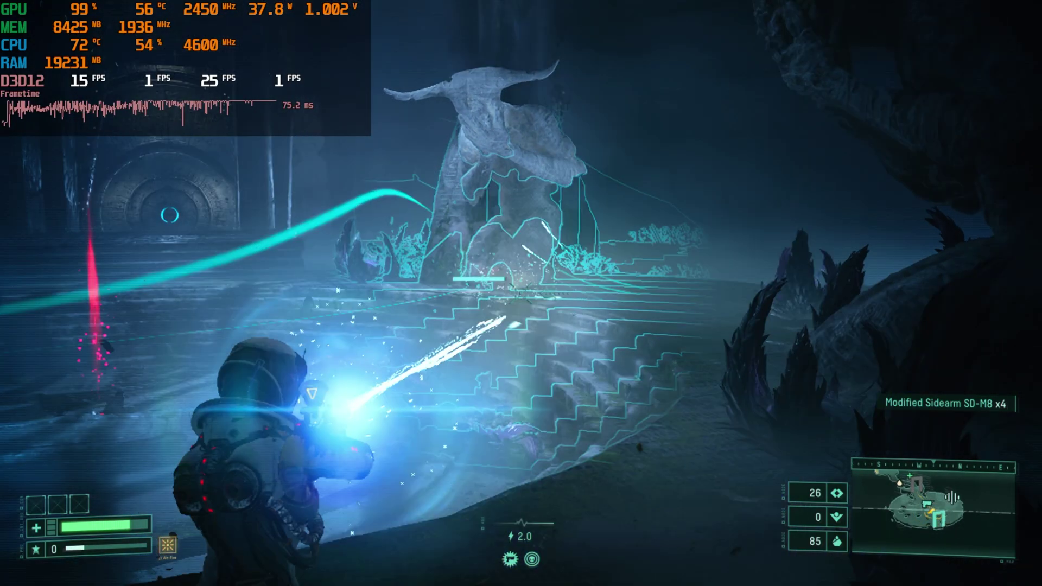
pyautogui.click(521, 294)
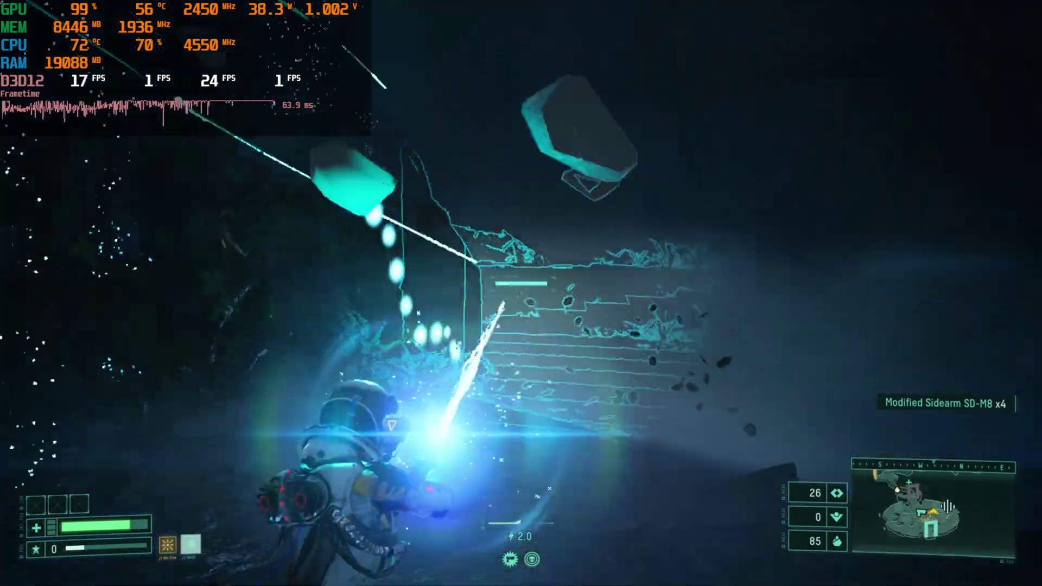
pyautogui.click(521, 293)
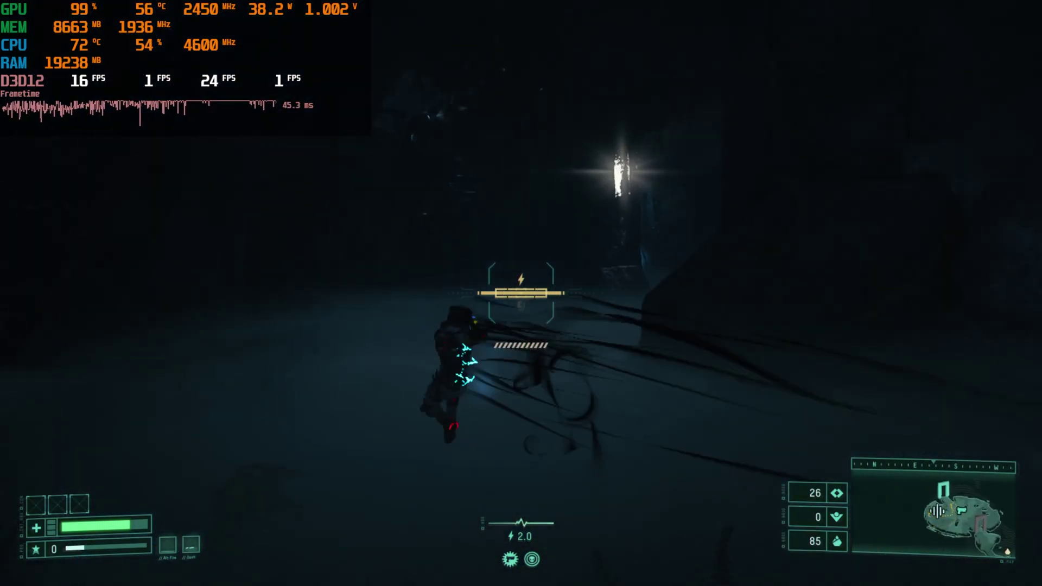
# Step: Keep firing at enemies while advancing into the misty forest
pyautogui.click(521, 293)
pyautogui.click(521, 293)
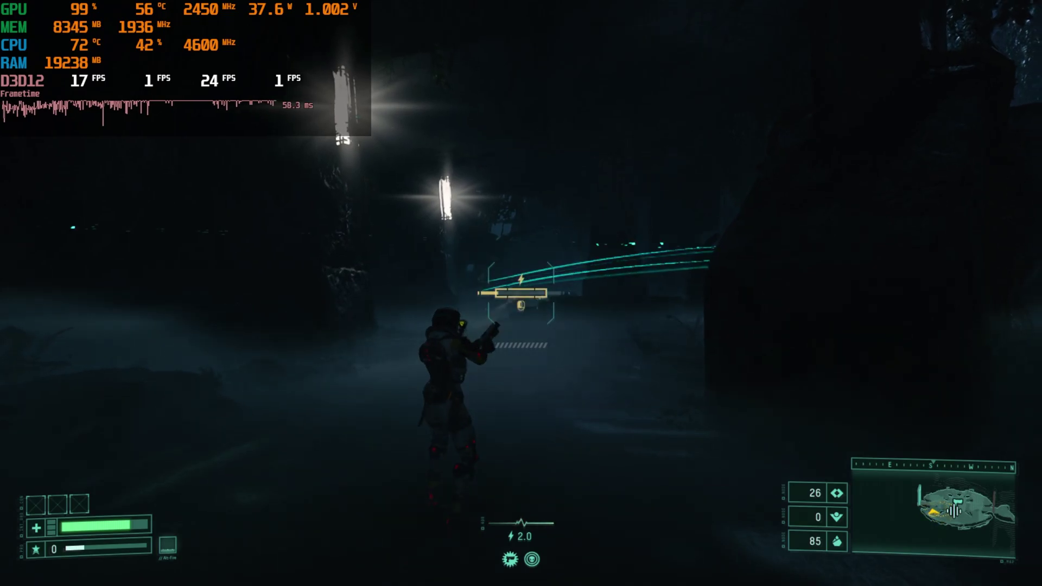
pyautogui.click(521, 293)
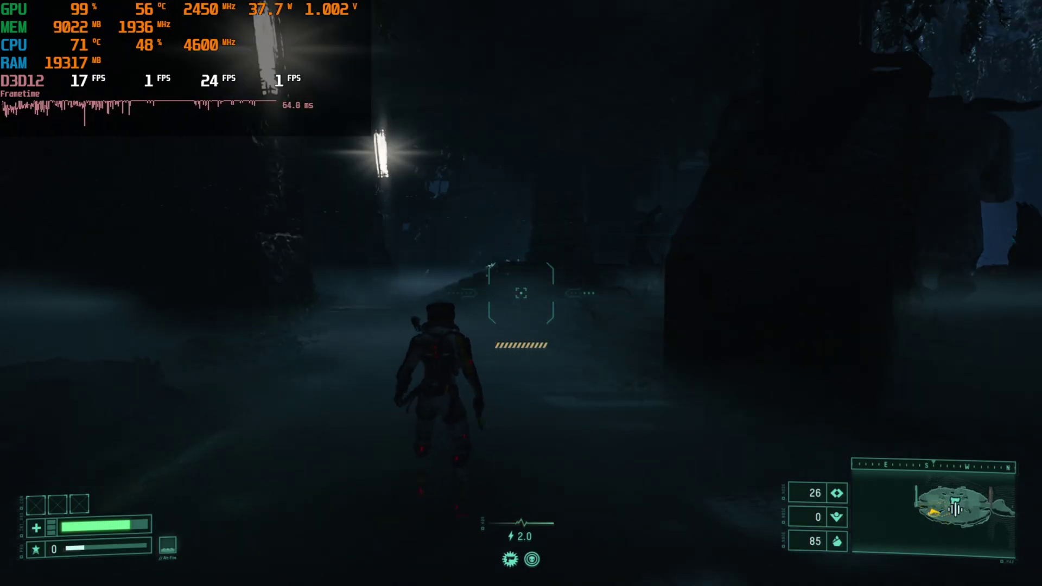